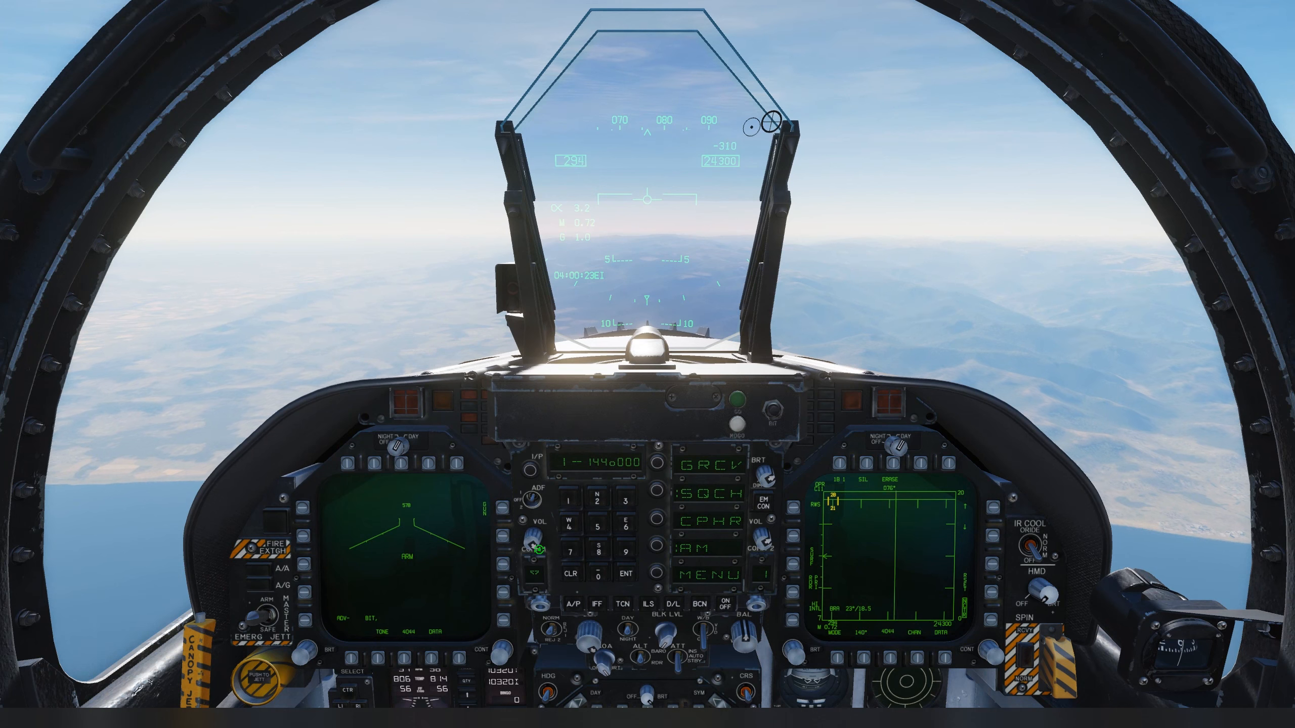
- Tune the COMM 2 radio to 144.000 MHz on the up-front controller
scroll(549, 605, up, 1)
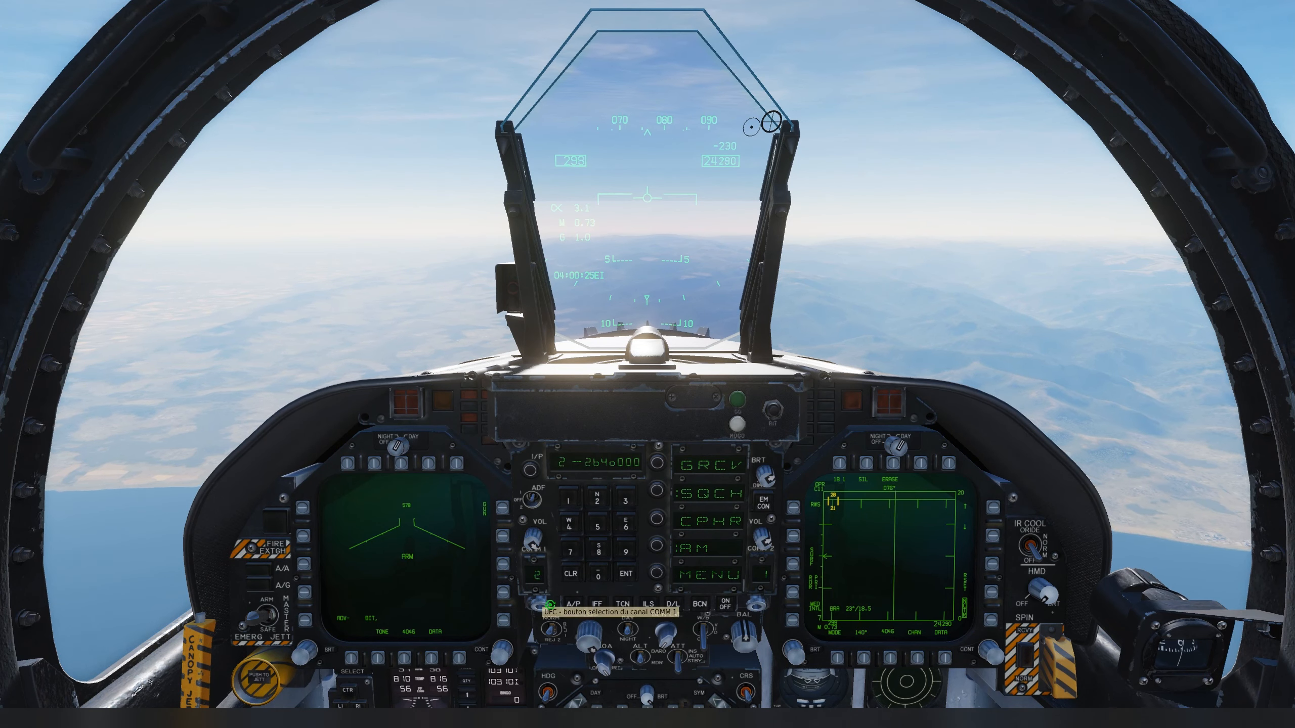
click(569, 500)
click(569, 525)
click(569, 526)
click(601, 576)
click(603, 579)
click(603, 579)
click(635, 577)
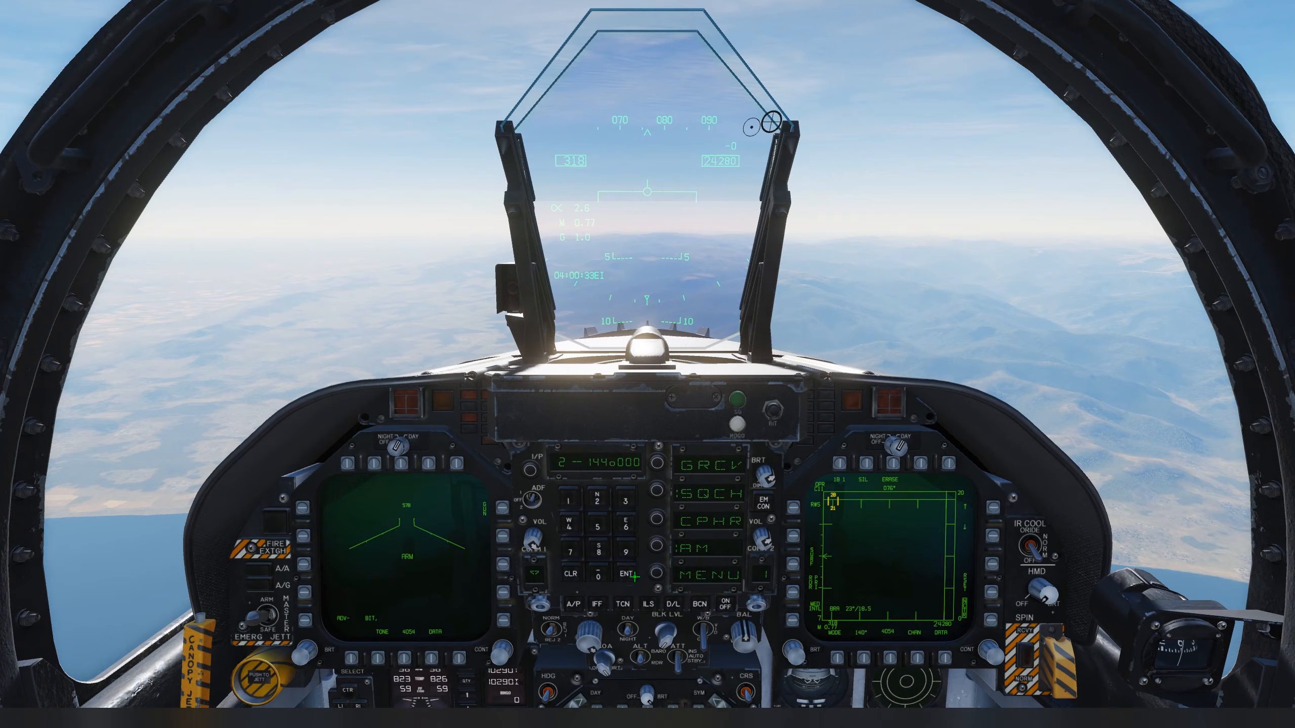
- Quit the running mission and return from the debriefing to the mission editor
key(Escape)
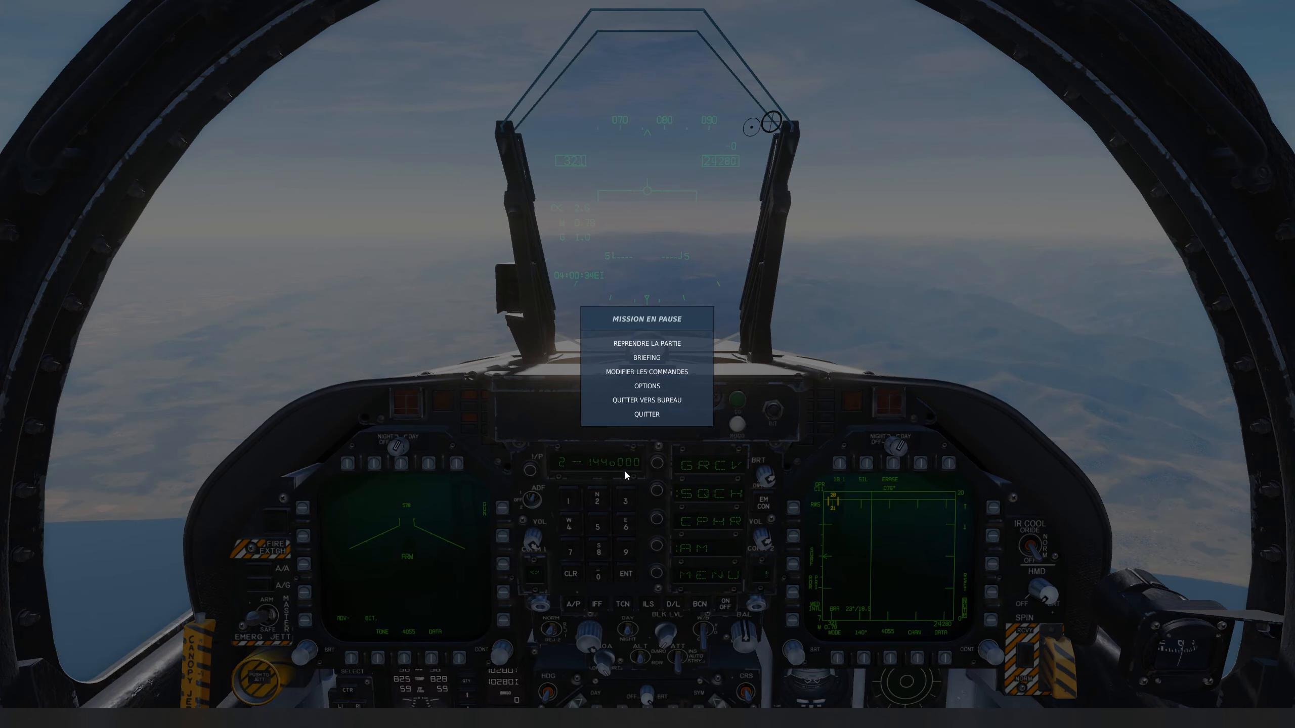
click(646, 414)
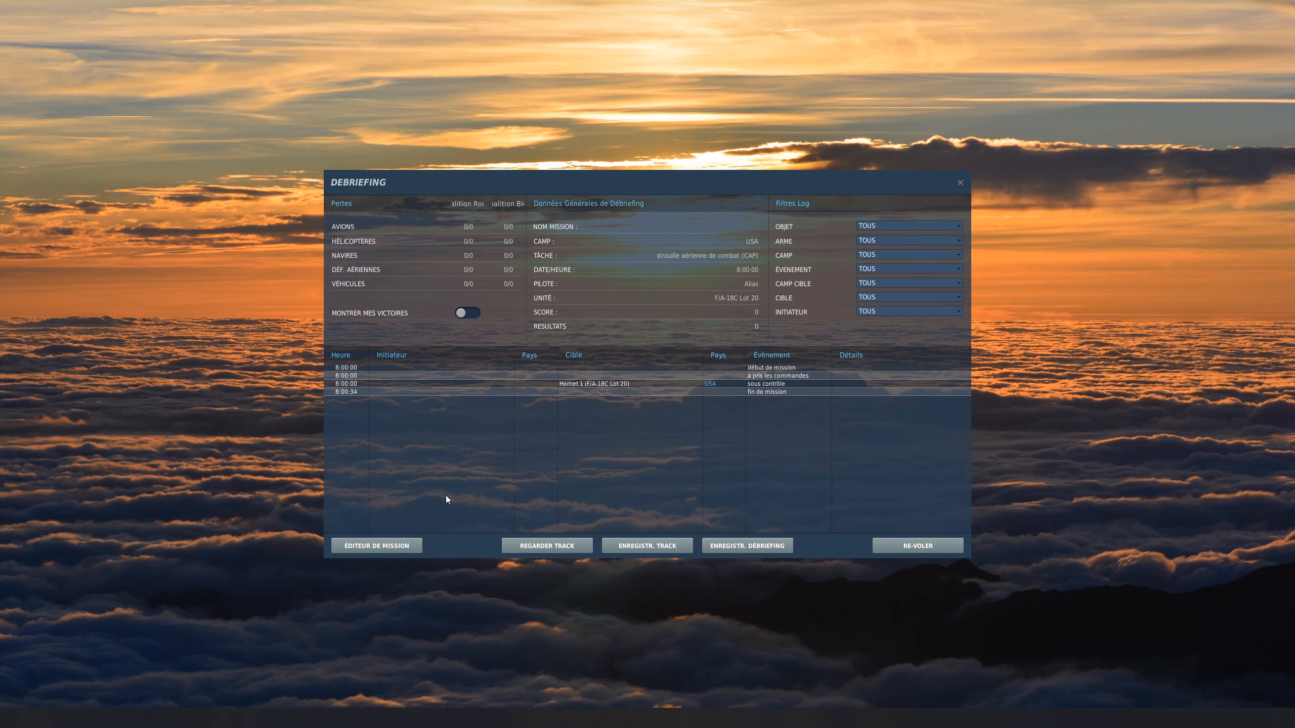
click(384, 544)
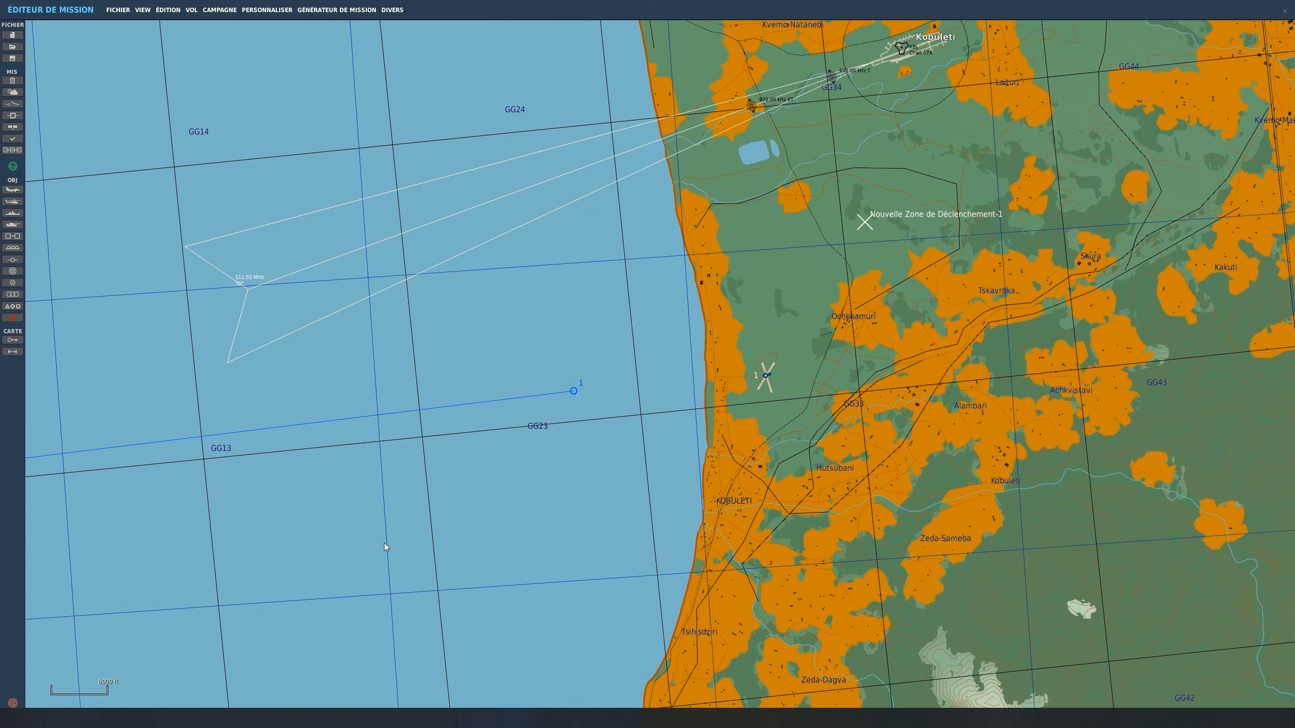
- Create a second one-time (UNE FOIS) trigger with a MARQUEUR VRAI rule on flag 1
click(12, 105)
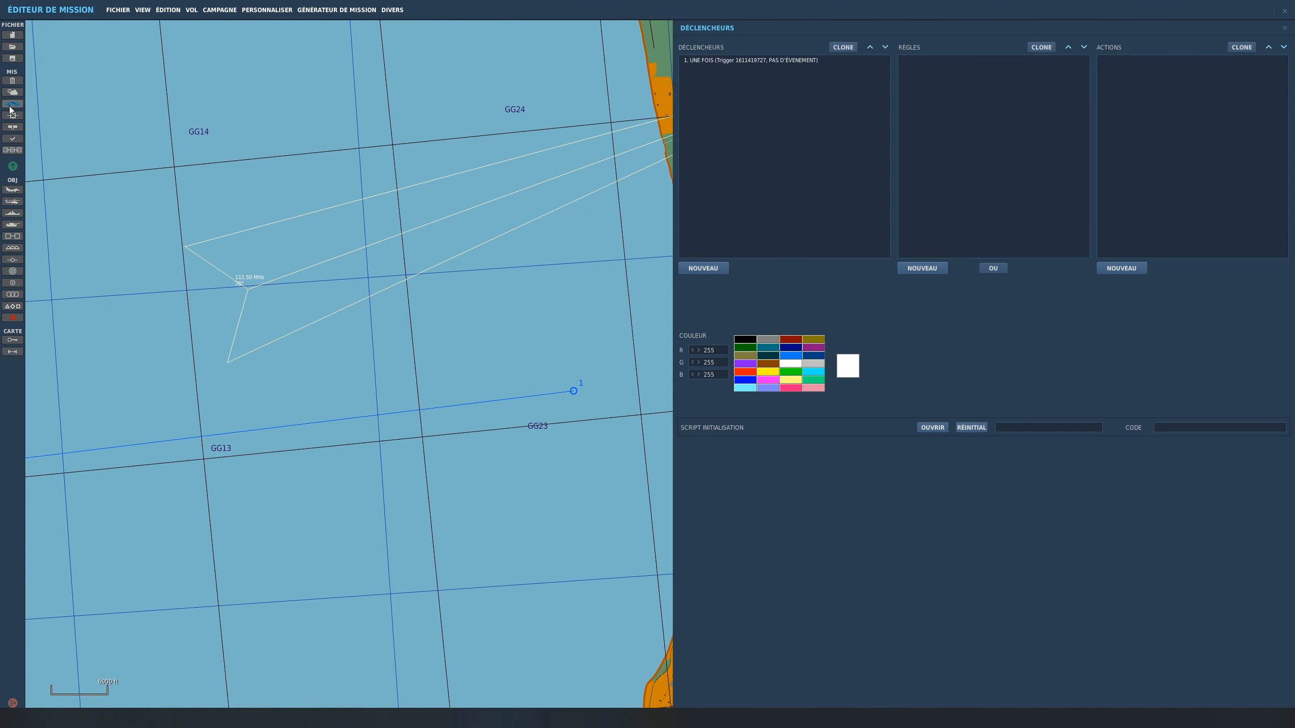
click(703, 268)
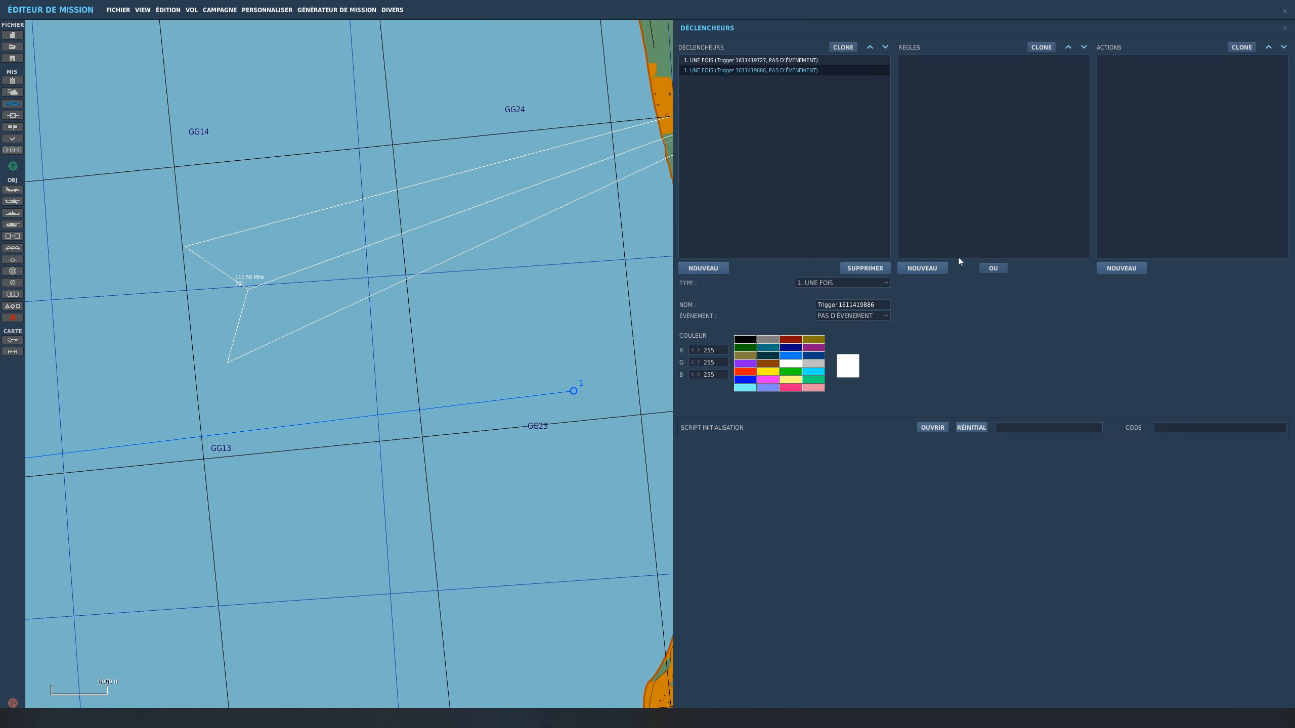
click(922, 267)
click(1022, 282)
scroll(1023, 308, down, 5)
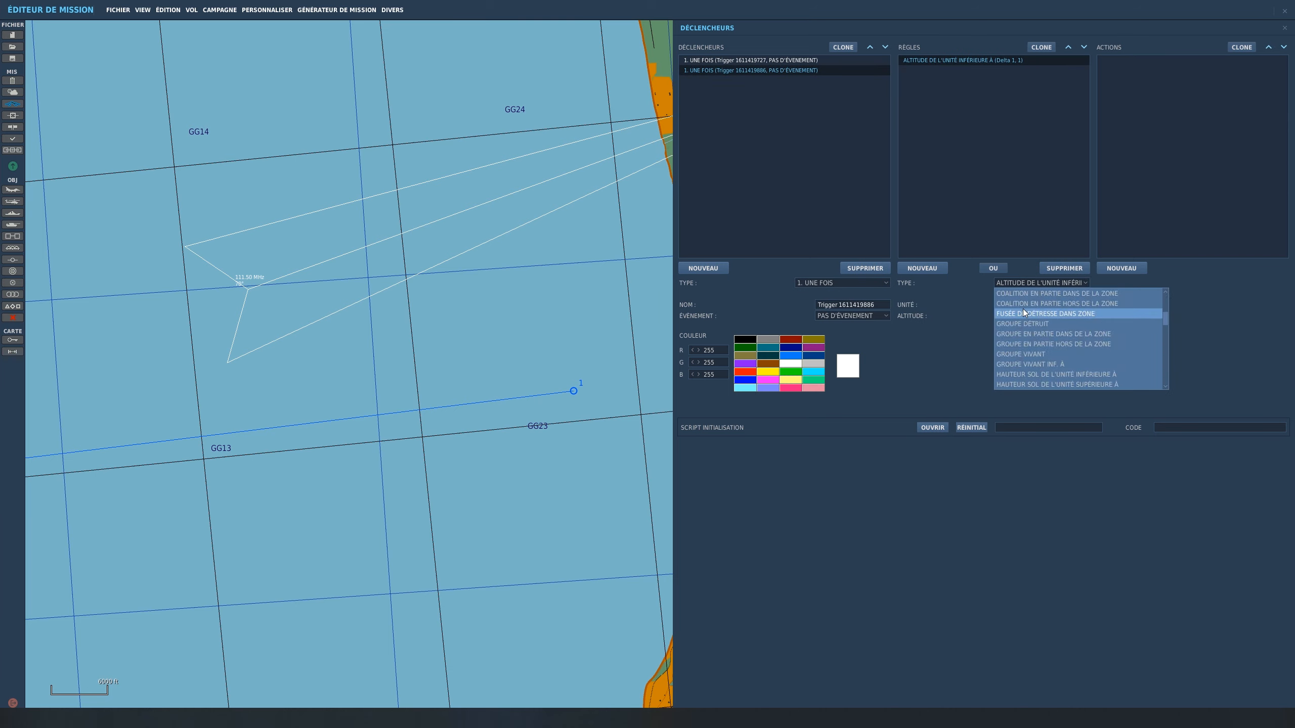
click(1038, 305)
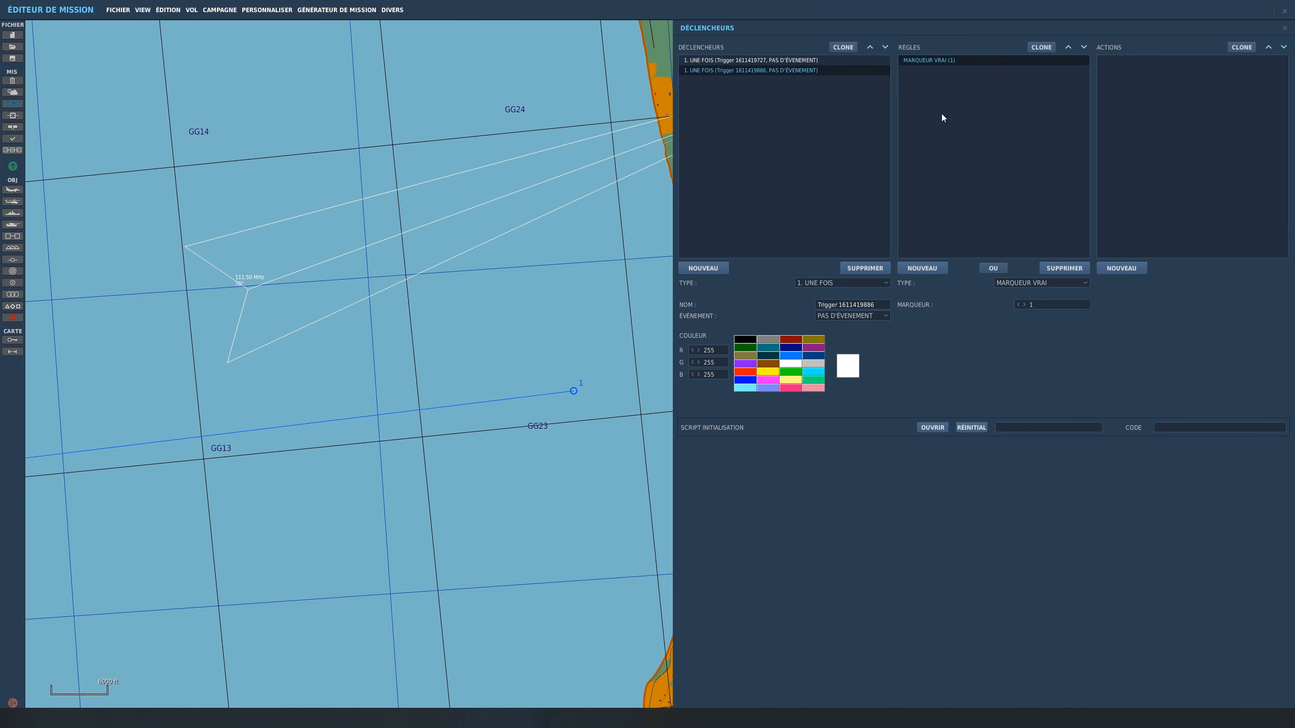
- Give the new trigger a TRANSMISSION RADIO - STOPPER action named Radio 1 and check the name against the first trigger's transmission
click(1134, 269)
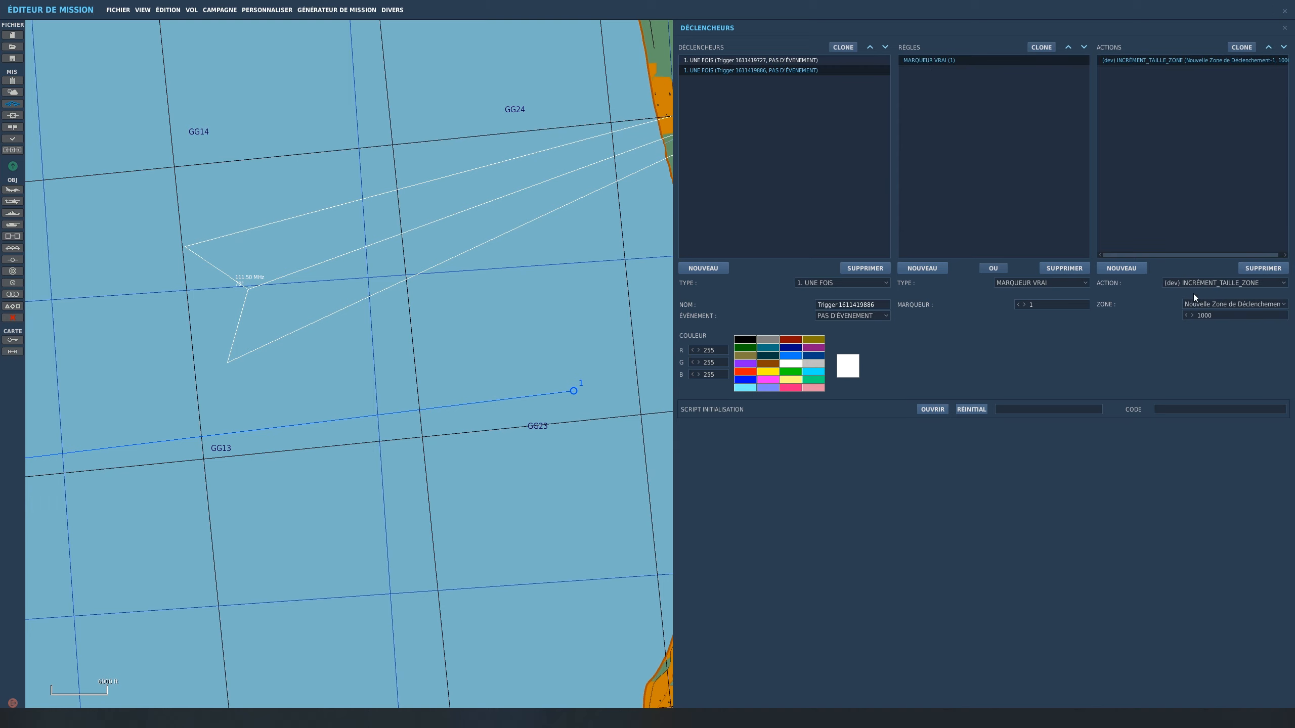
click(1204, 281)
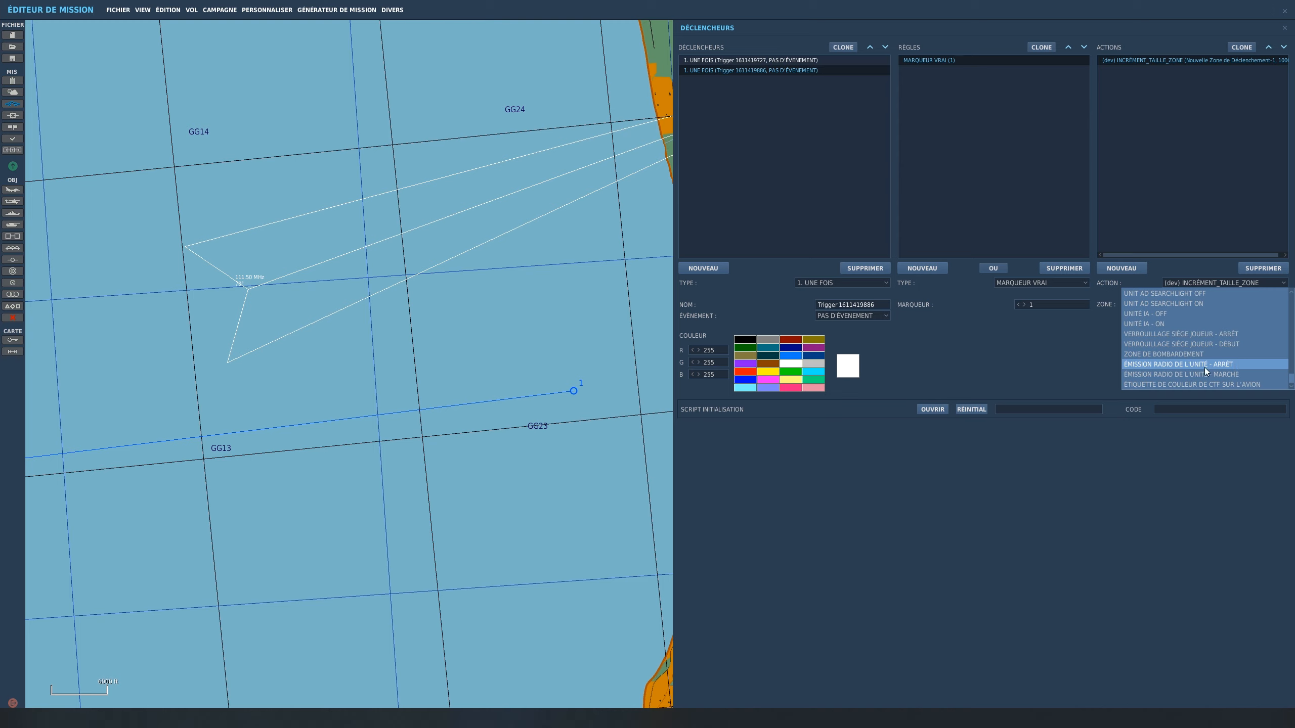
scroll(1170, 346, up, 2)
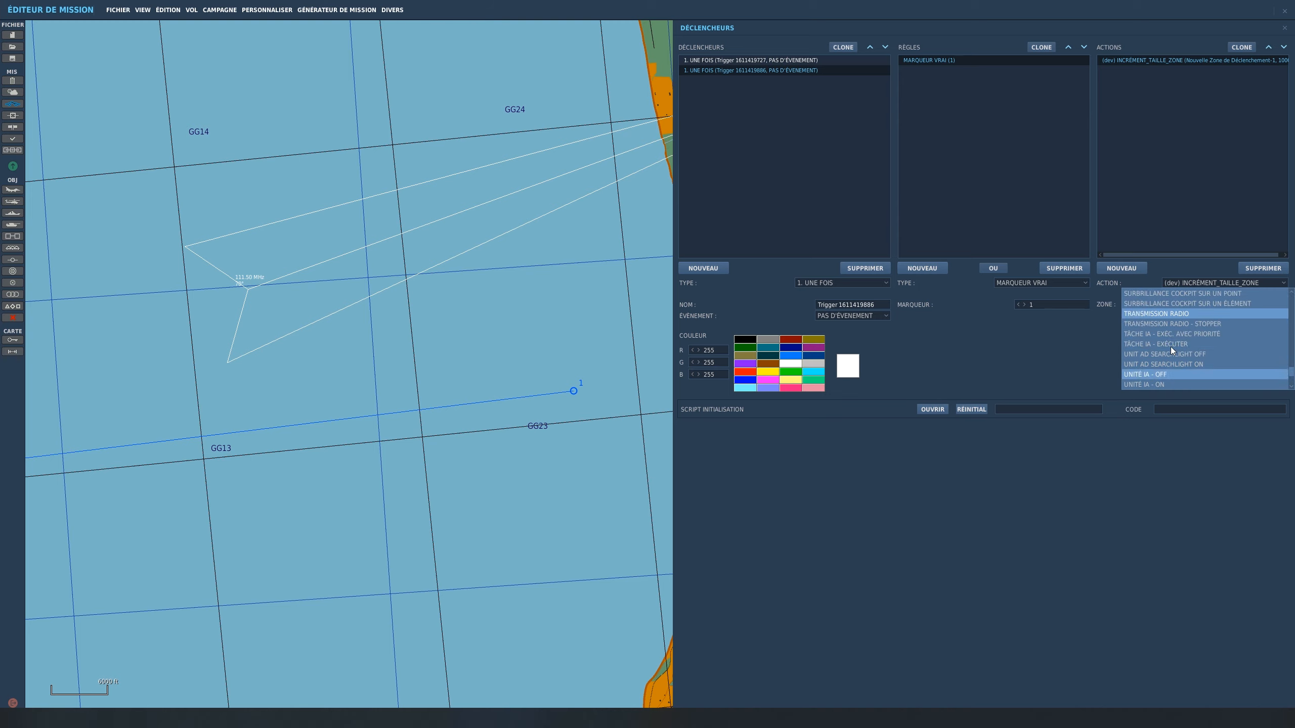
click(1218, 323)
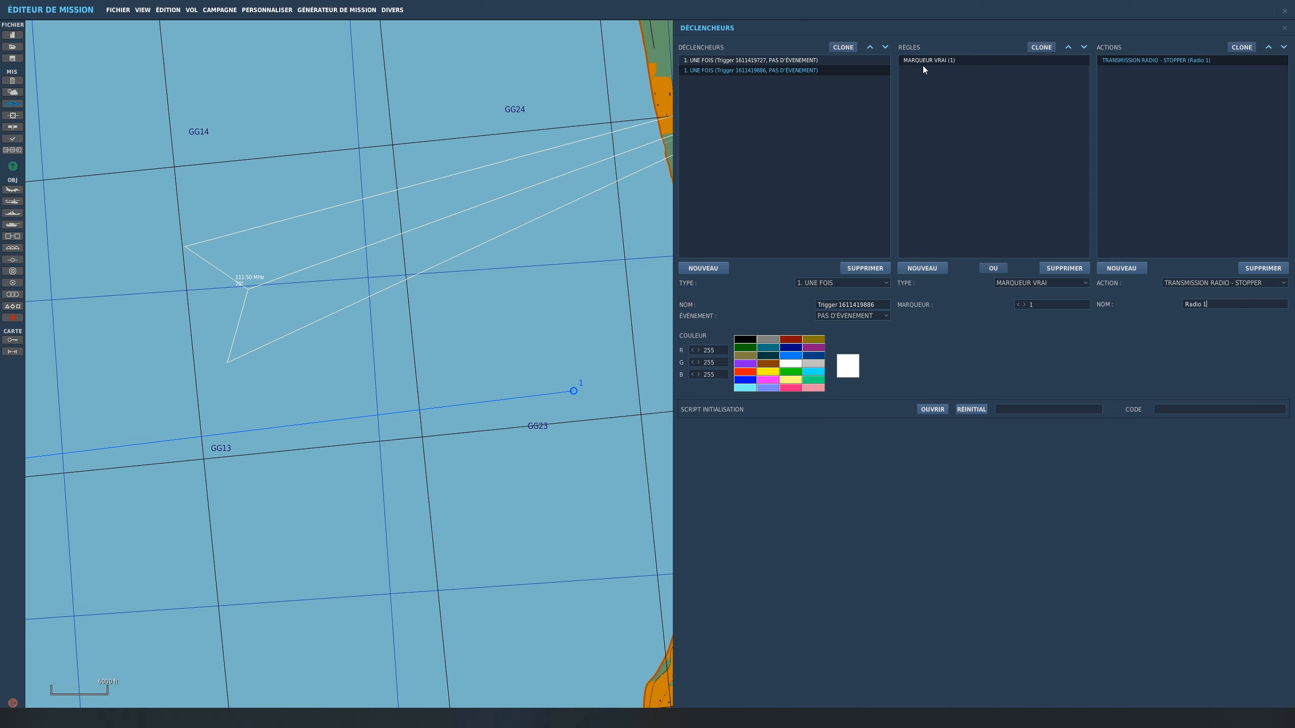
click(771, 60)
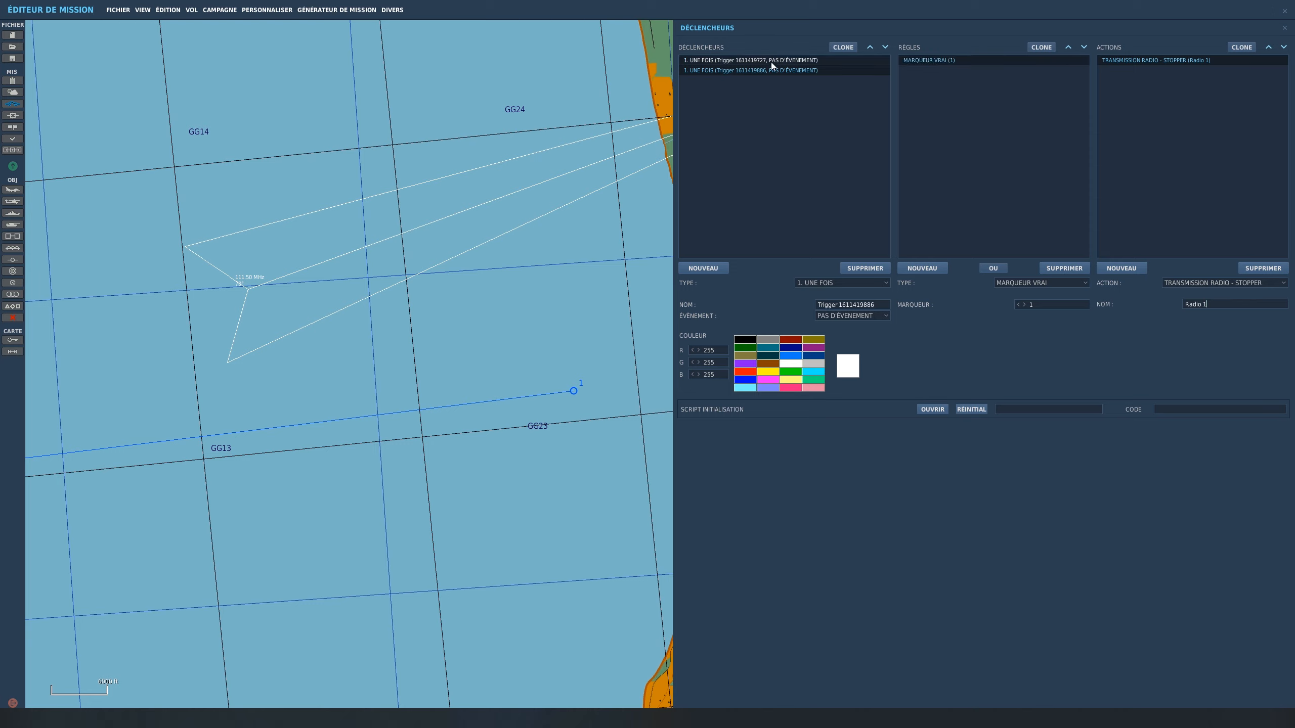
click(1131, 60)
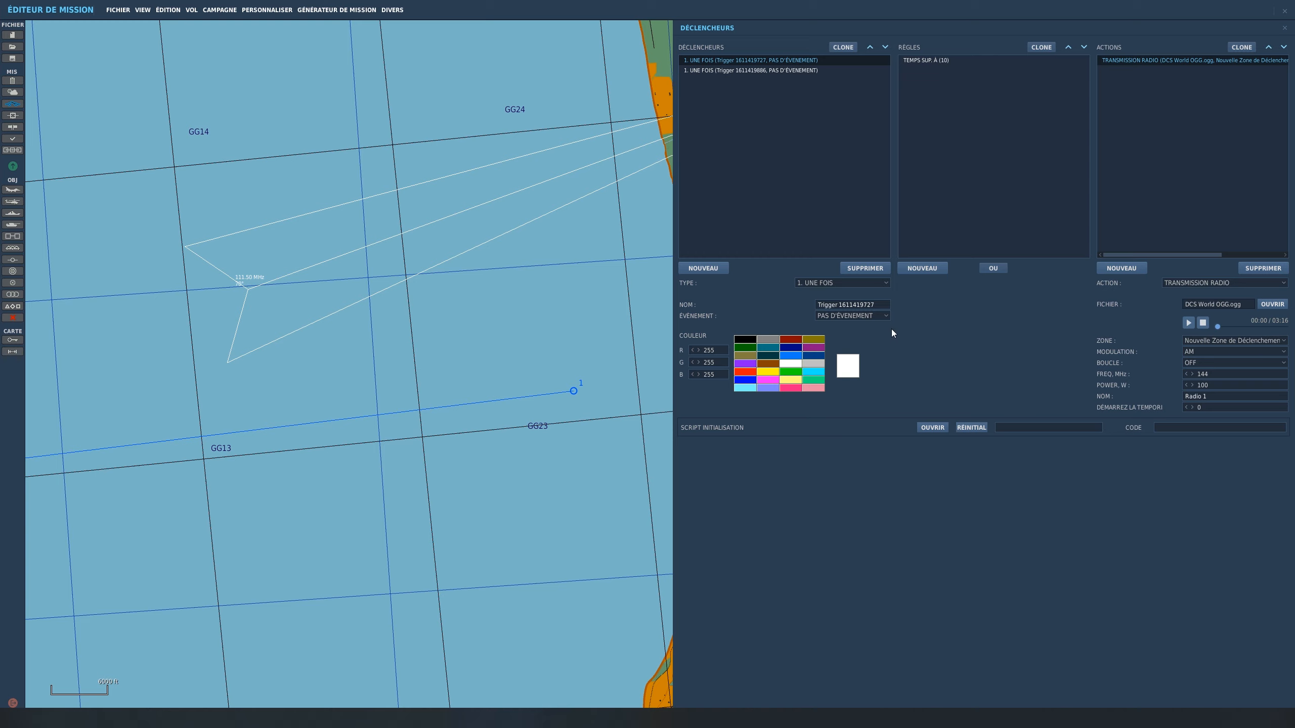
- Add a RADIO - AJOUTER ITEM action named "RAdio off" to the first trigger, with flag 1 and value 1
click(765, 61)
click(1112, 268)
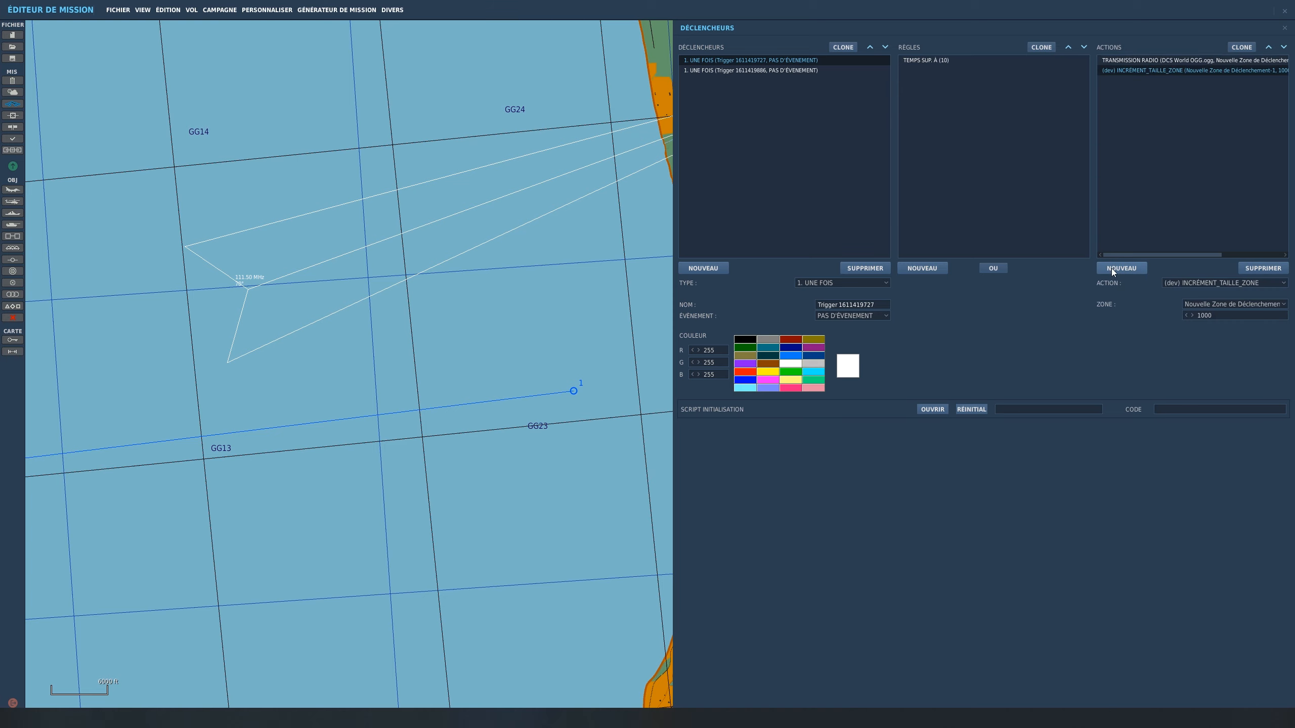
click(1196, 283)
scroll(1184, 326, down, 6)
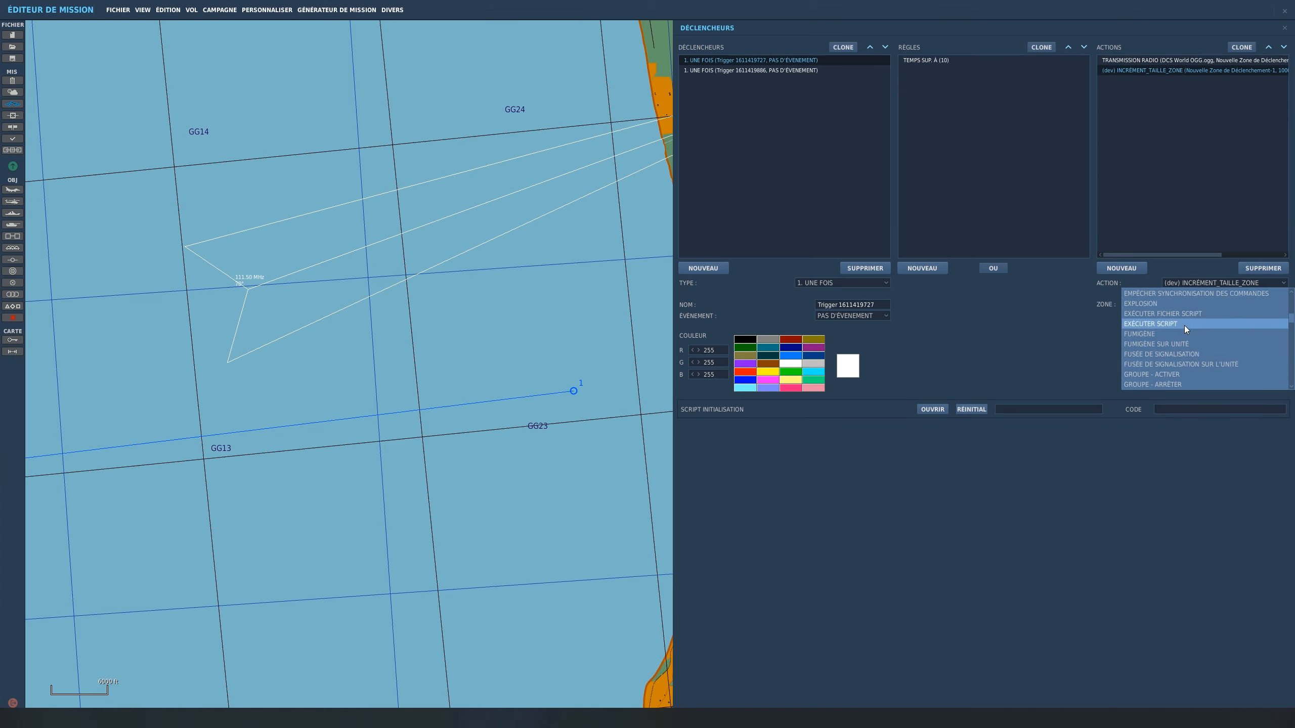
scroll(1184, 326, down, 5)
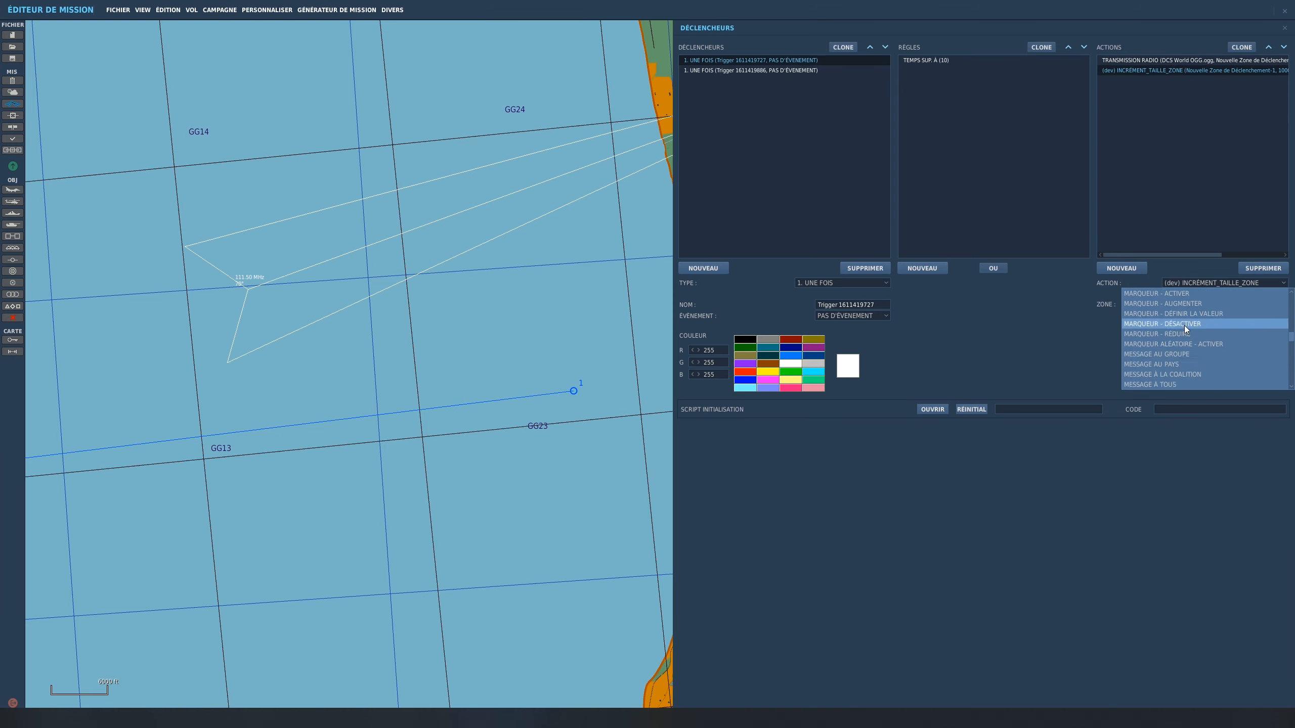
scroll(1184, 326, down, 3)
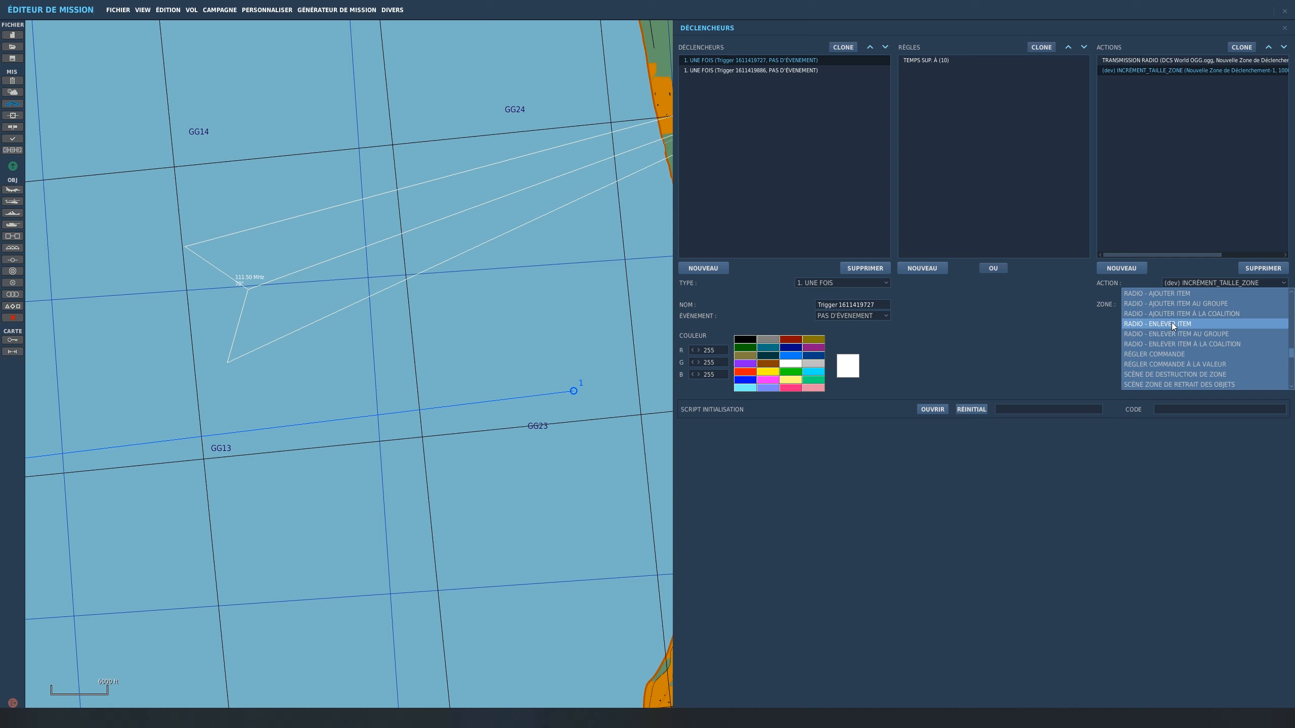
click(1172, 293)
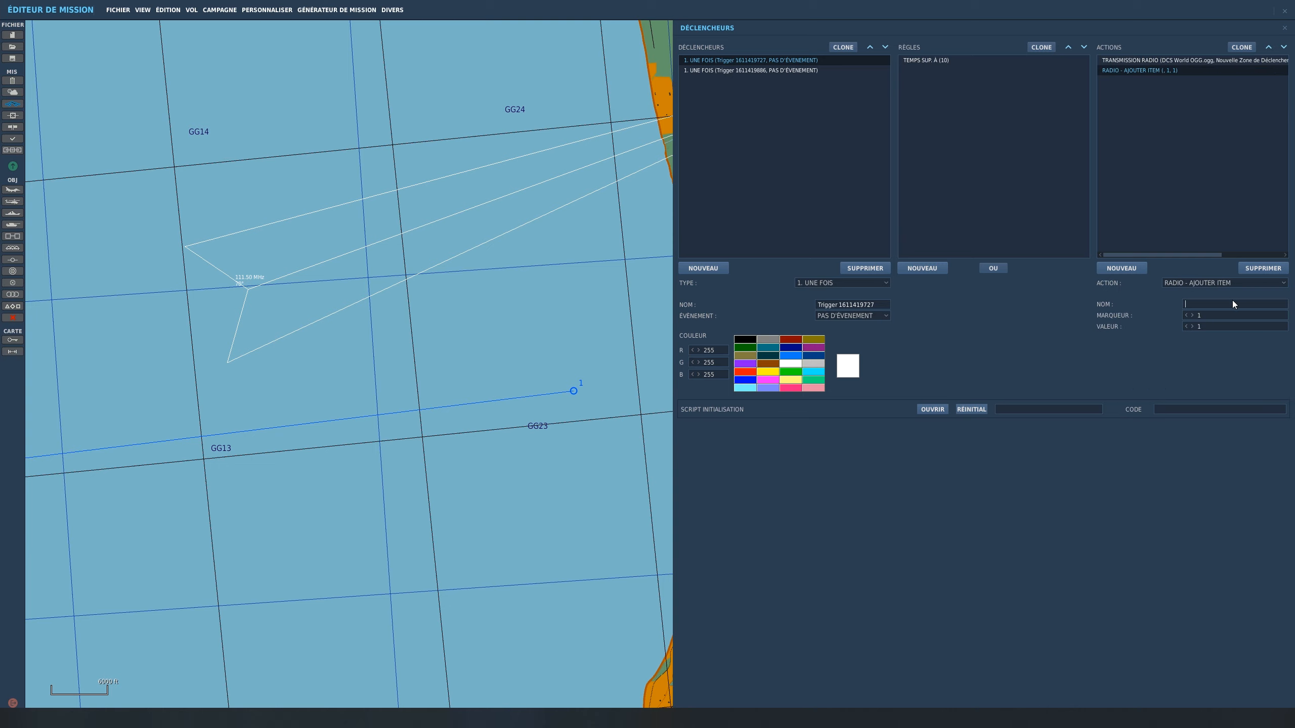
text(RAdio p)
key(BackSpace)
text(off)
click(734, 70)
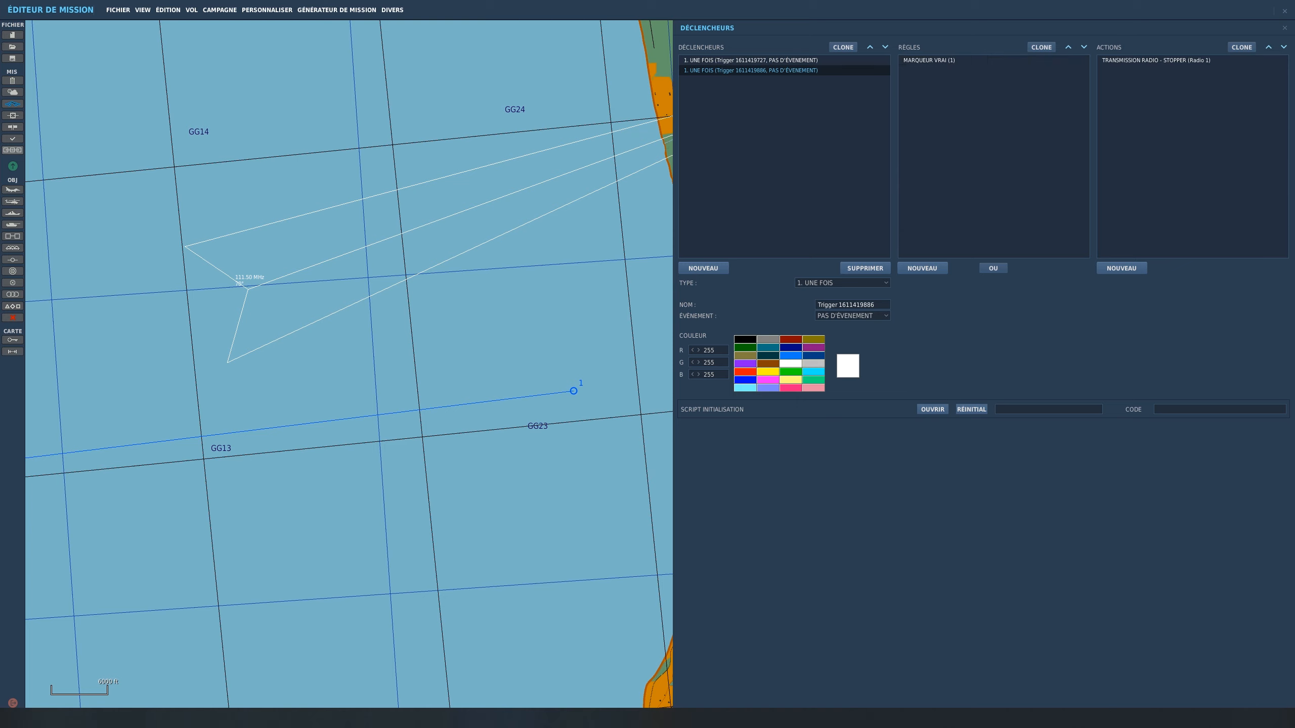
- Launch the mission from the editor and start flying from the briefing
click(12, 167)
click(646, 395)
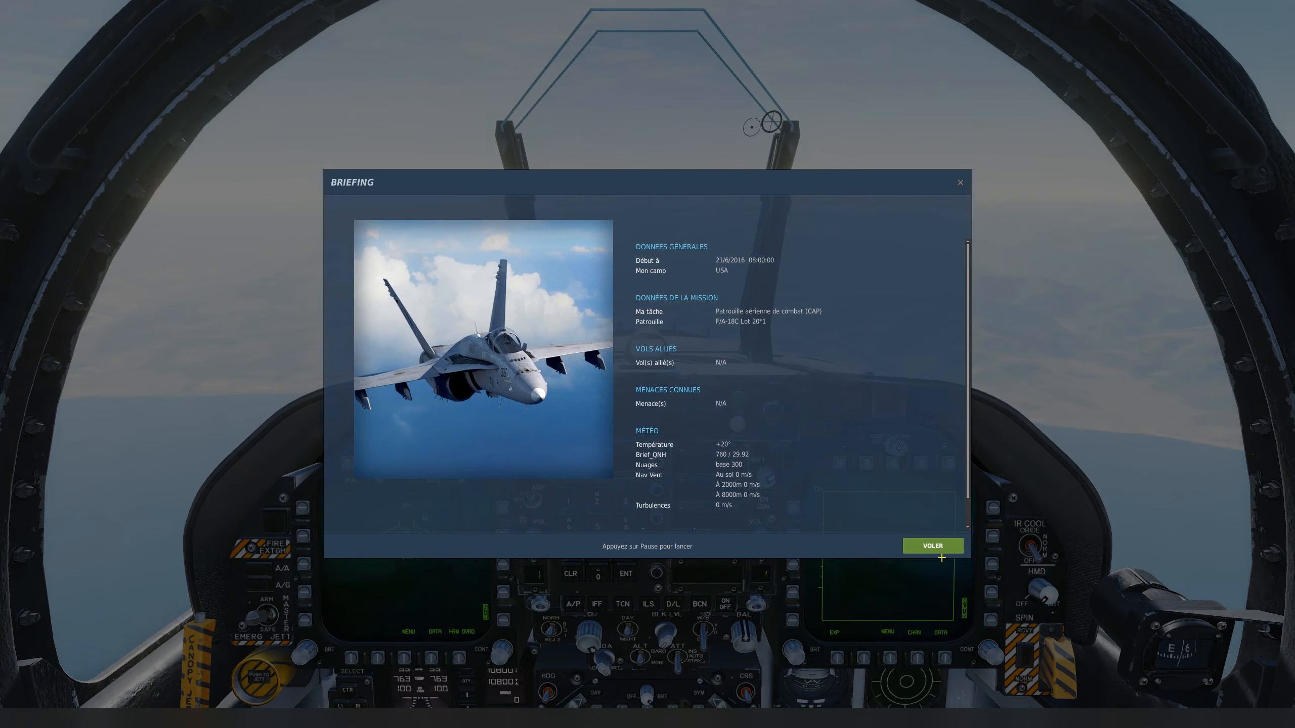
click(931, 544)
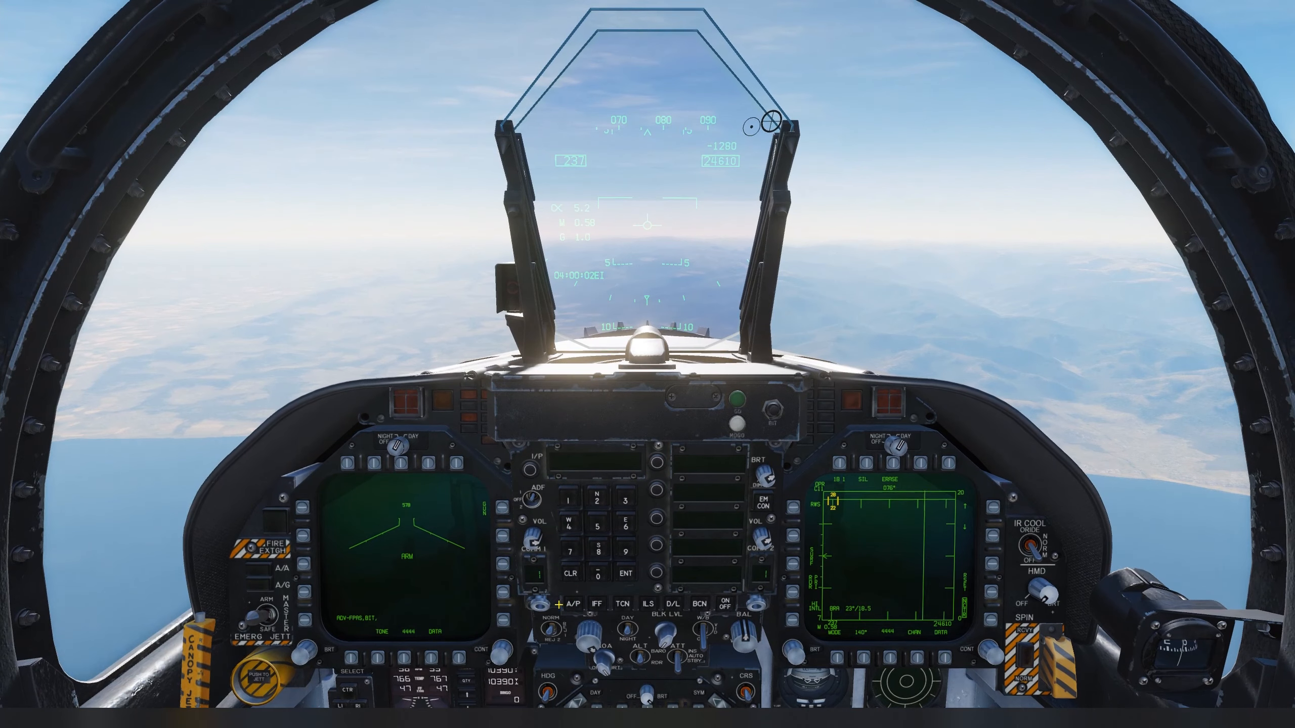
- Tune the COMM 1 radio to 144.000 MHz on the up-front controller
click(539, 603)
click(579, 505)
click(578, 528)
click(578, 528)
click(606, 582)
click(606, 582)
click(606, 582)
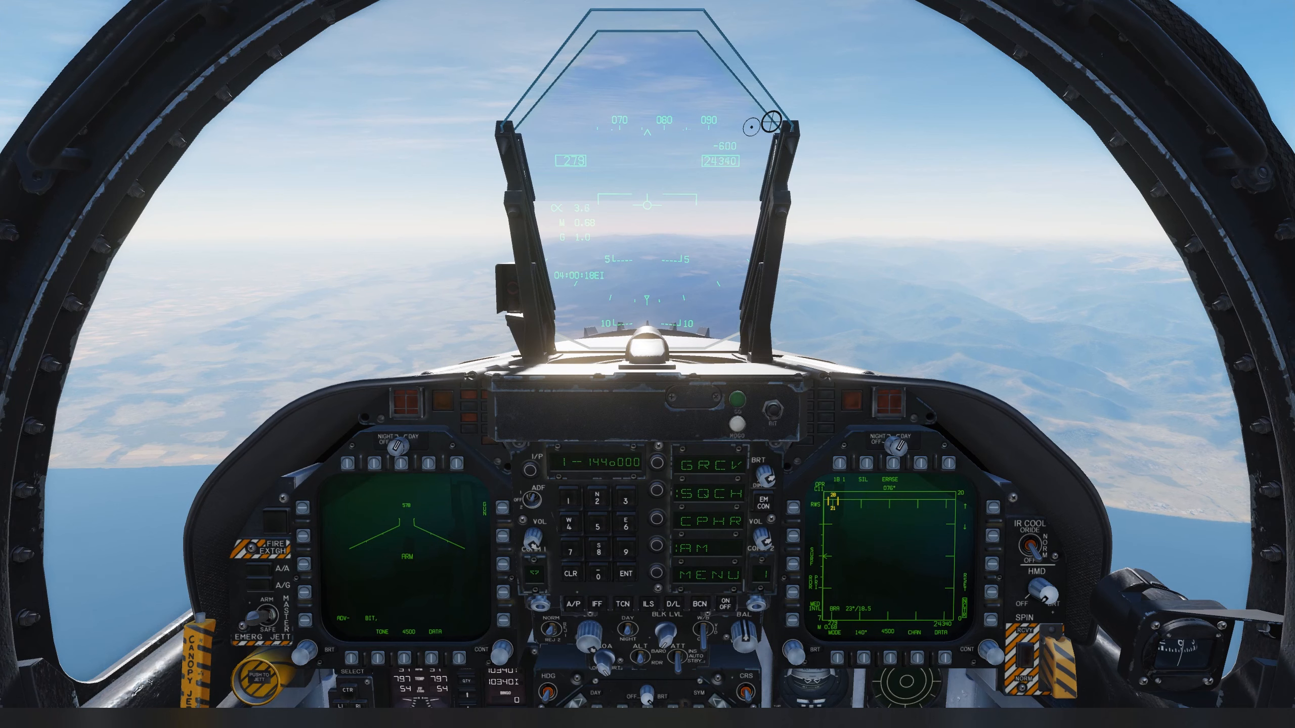
- Call the "RAdio off" item from the other-options submenu of the radio communications menu
key(backslash)
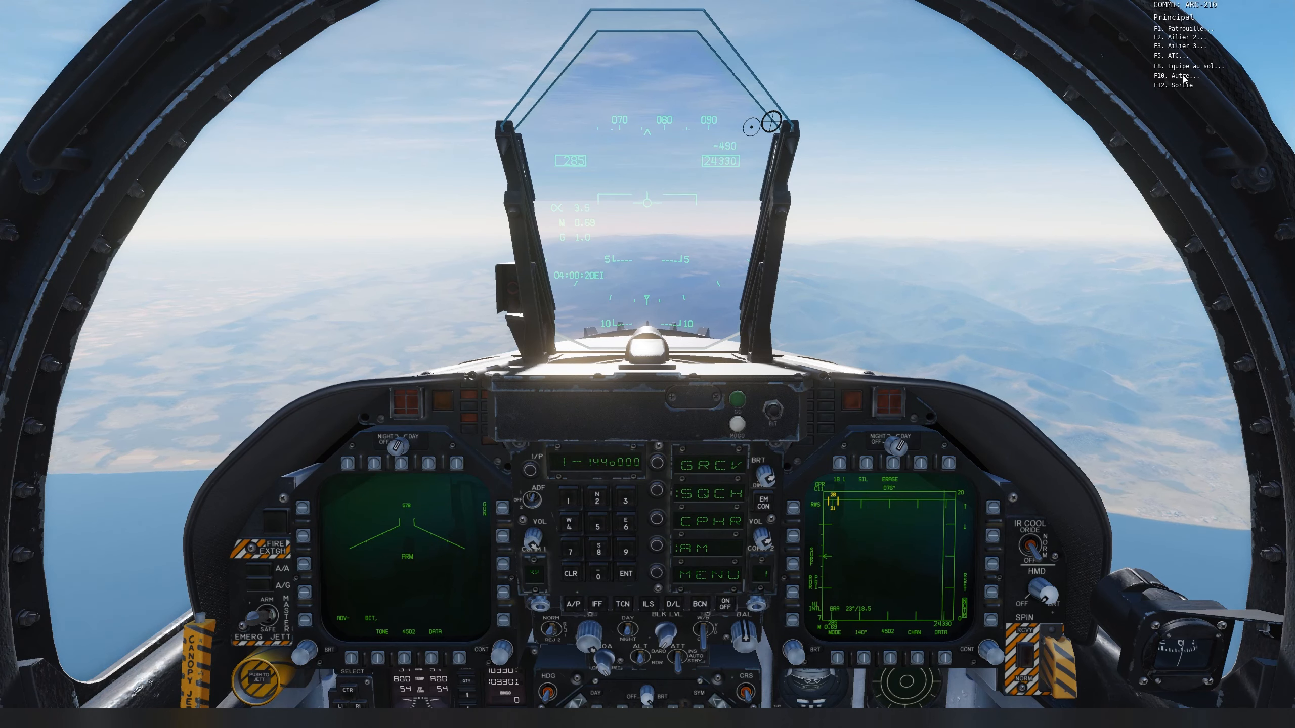
key(F10)
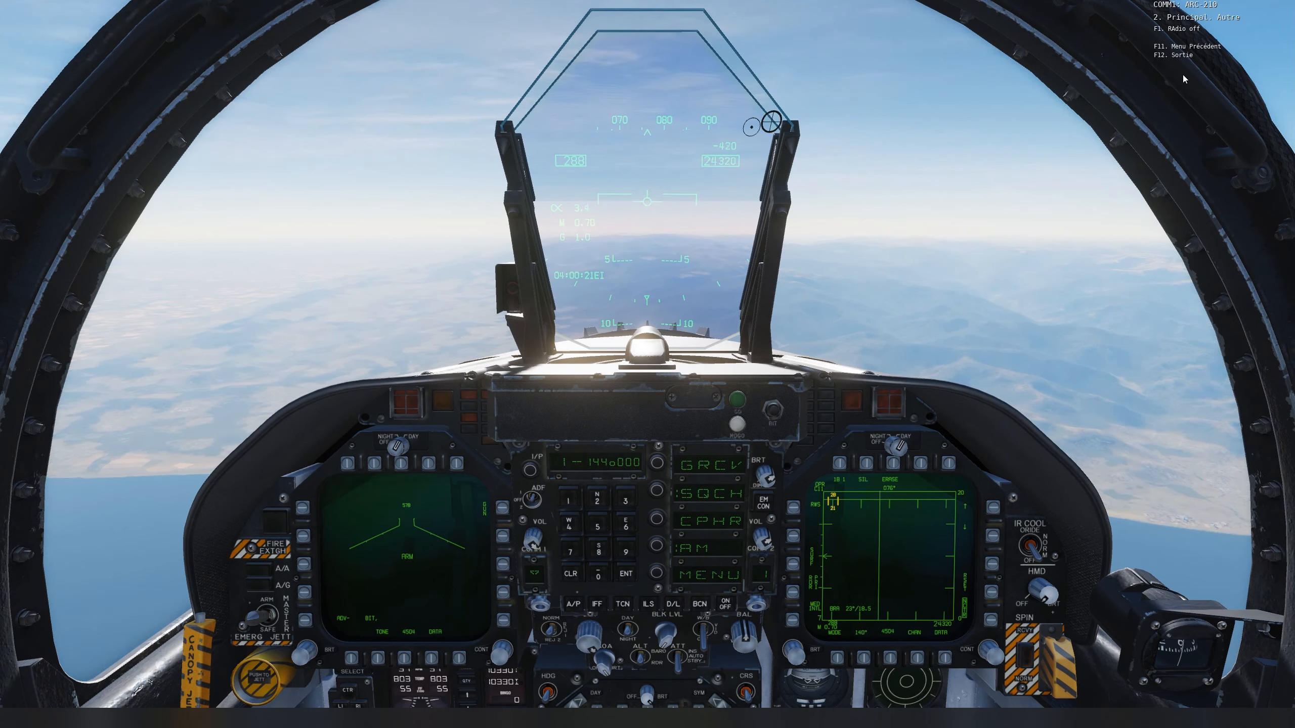
click(1188, 31)
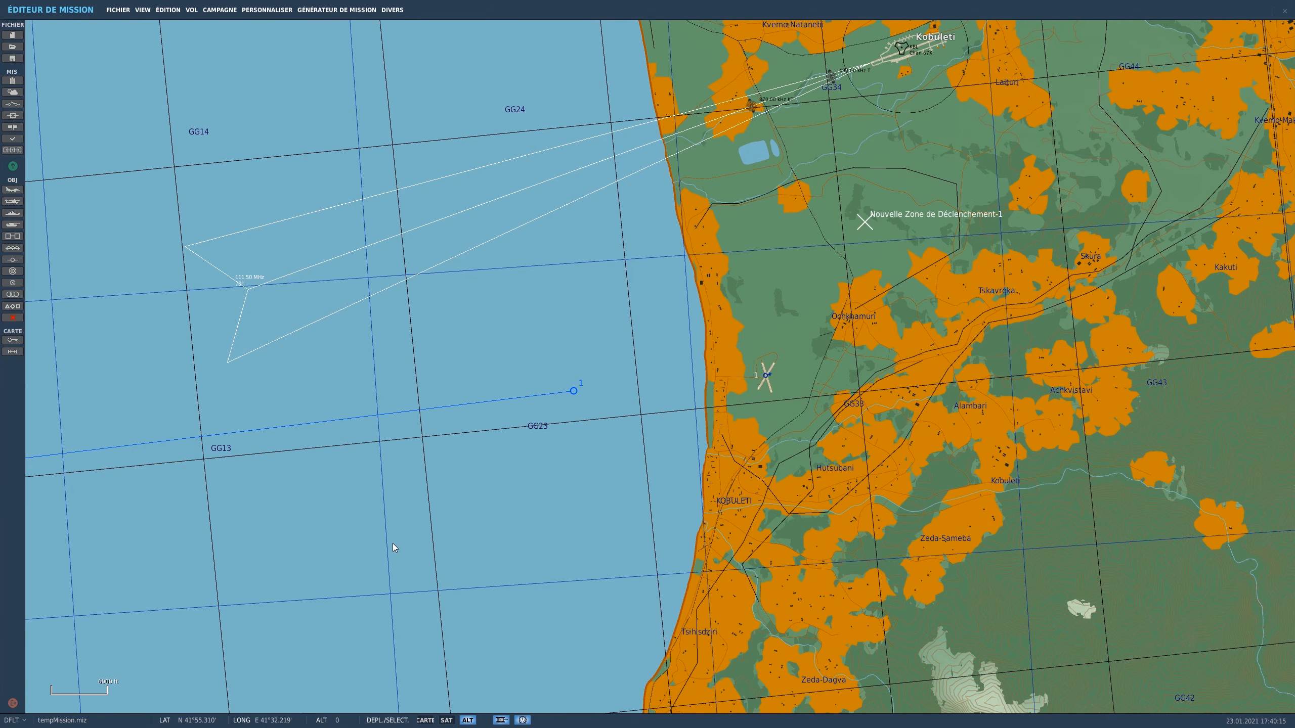
- Delete the second trigger from the mission and remove the trigger zone east of the coast from the map
click(12, 104)
click(761, 69)
click(866, 269)
click(866, 224)
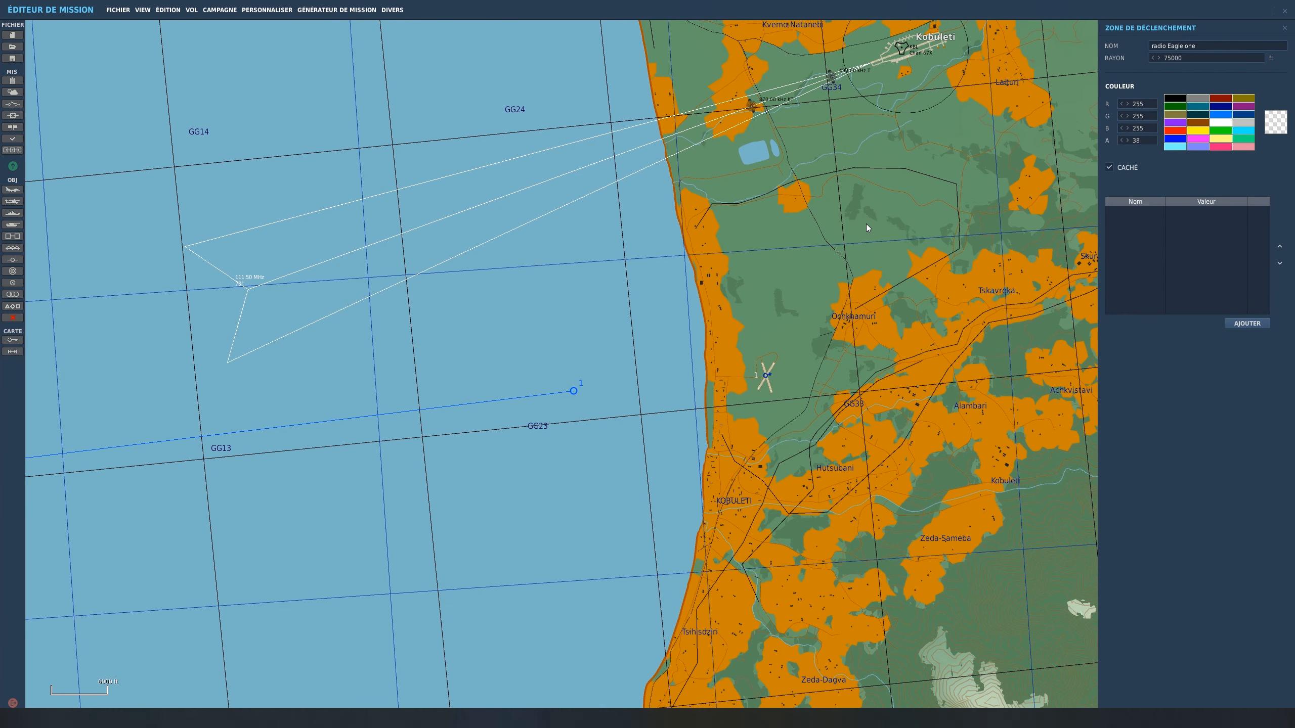
- Select the Delta 1 infantry group on the crossed-runway airfield and add an advanced waypoint action to it
scroll(851, 276, down, 2)
scroll(851, 275, up, 5)
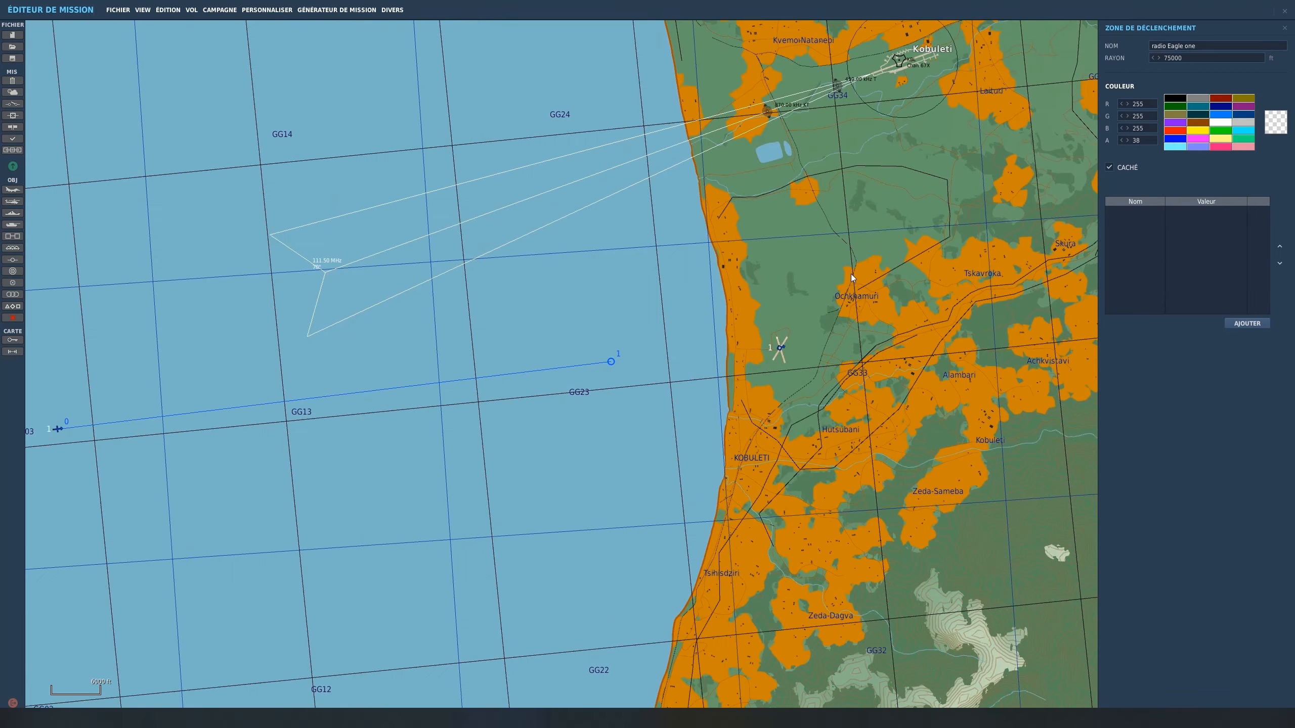
click(753, 381)
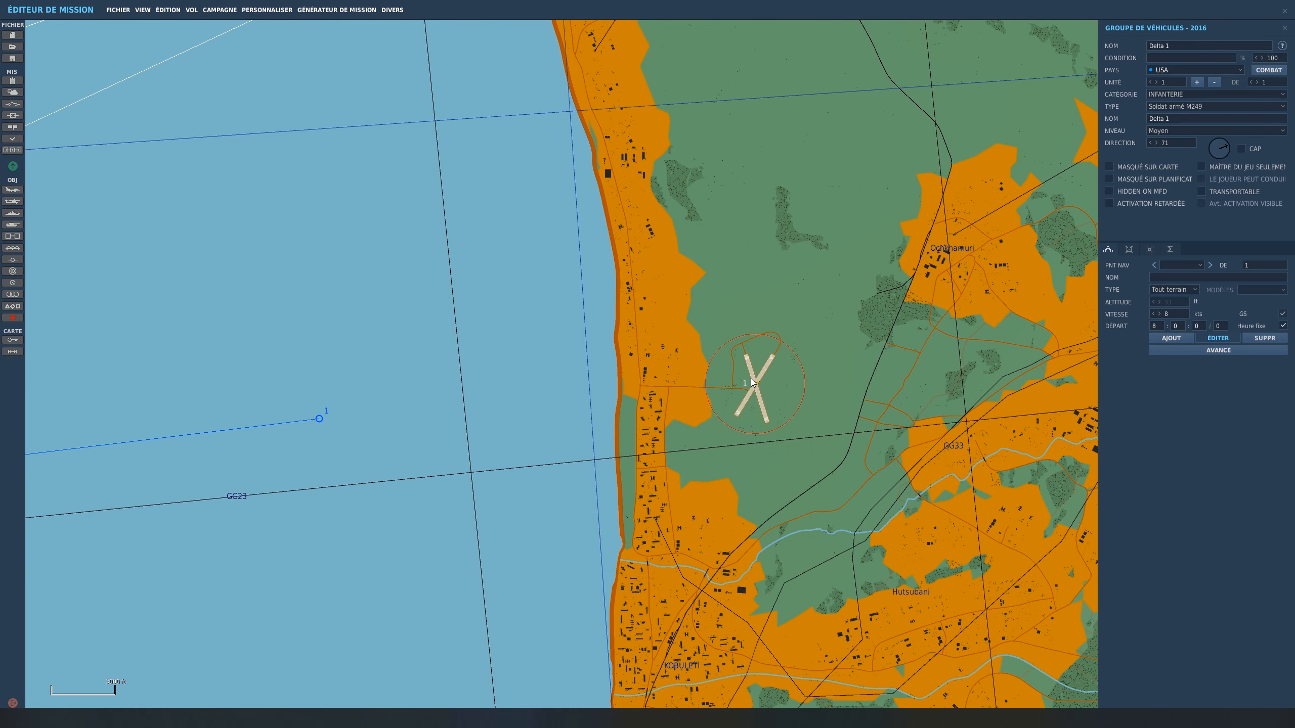
scroll(788, 397, up, 4)
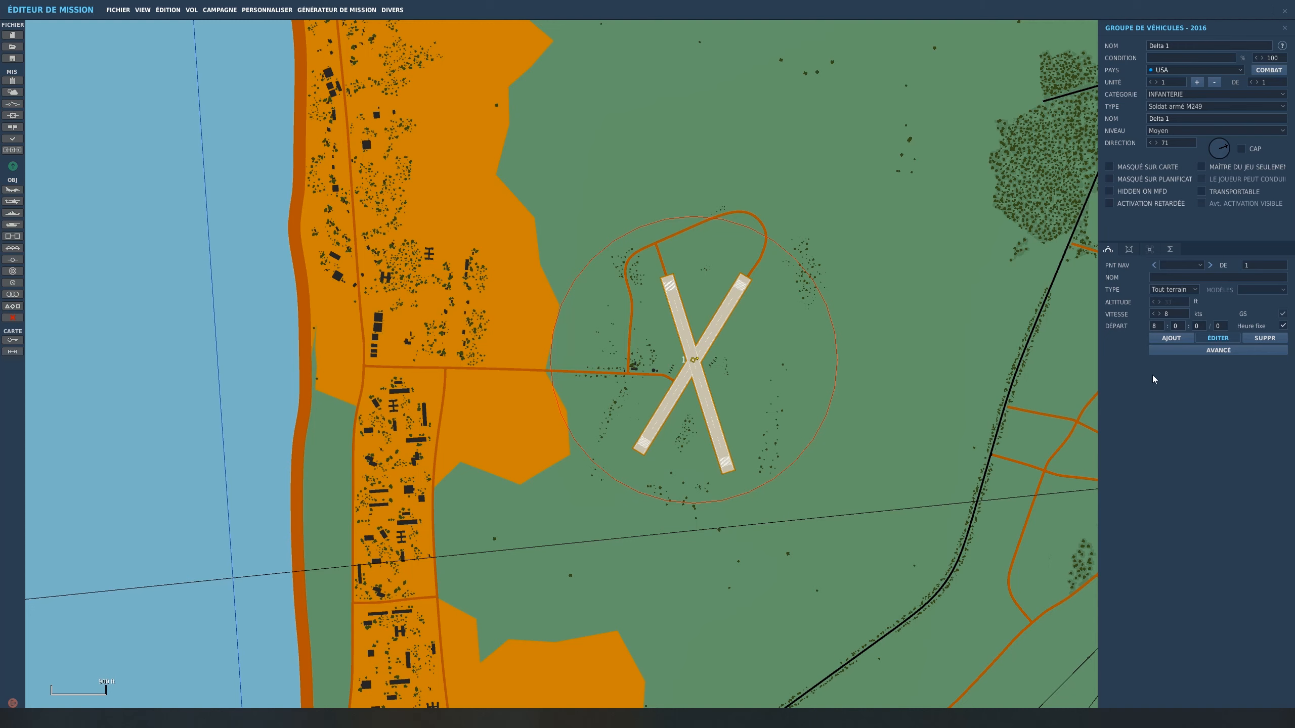
click(1187, 350)
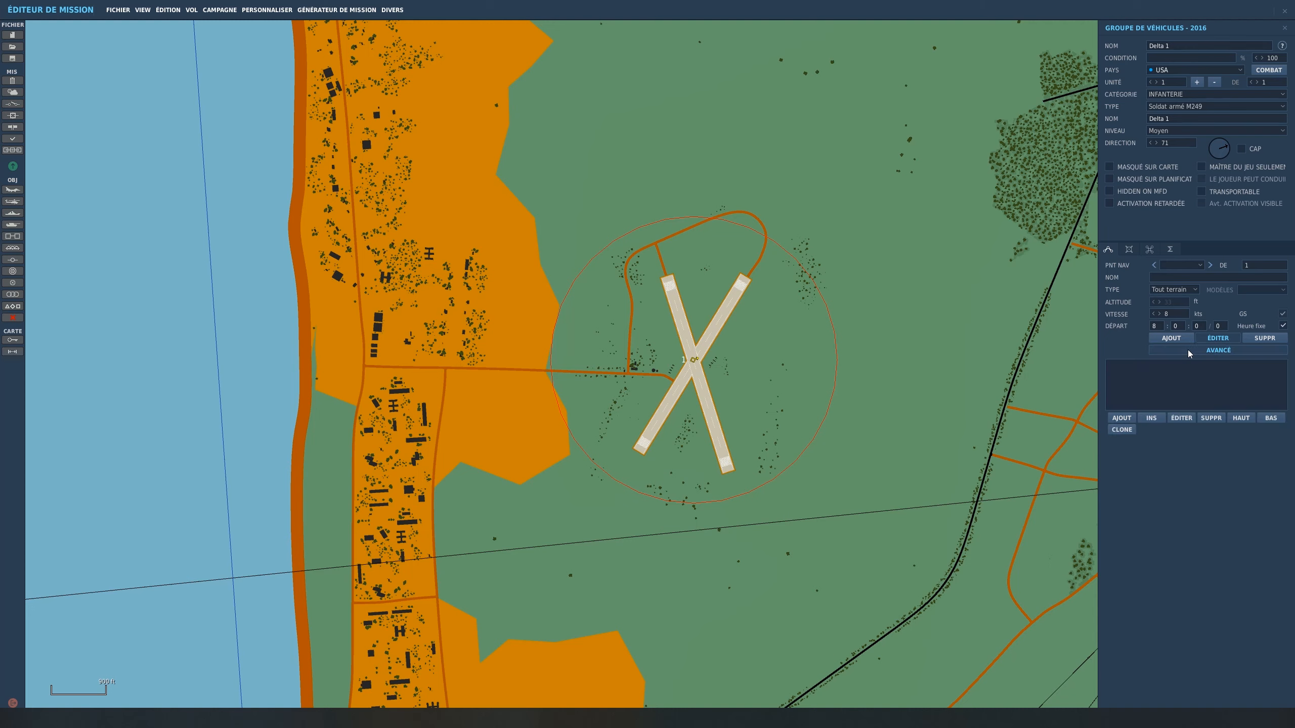
click(1121, 419)
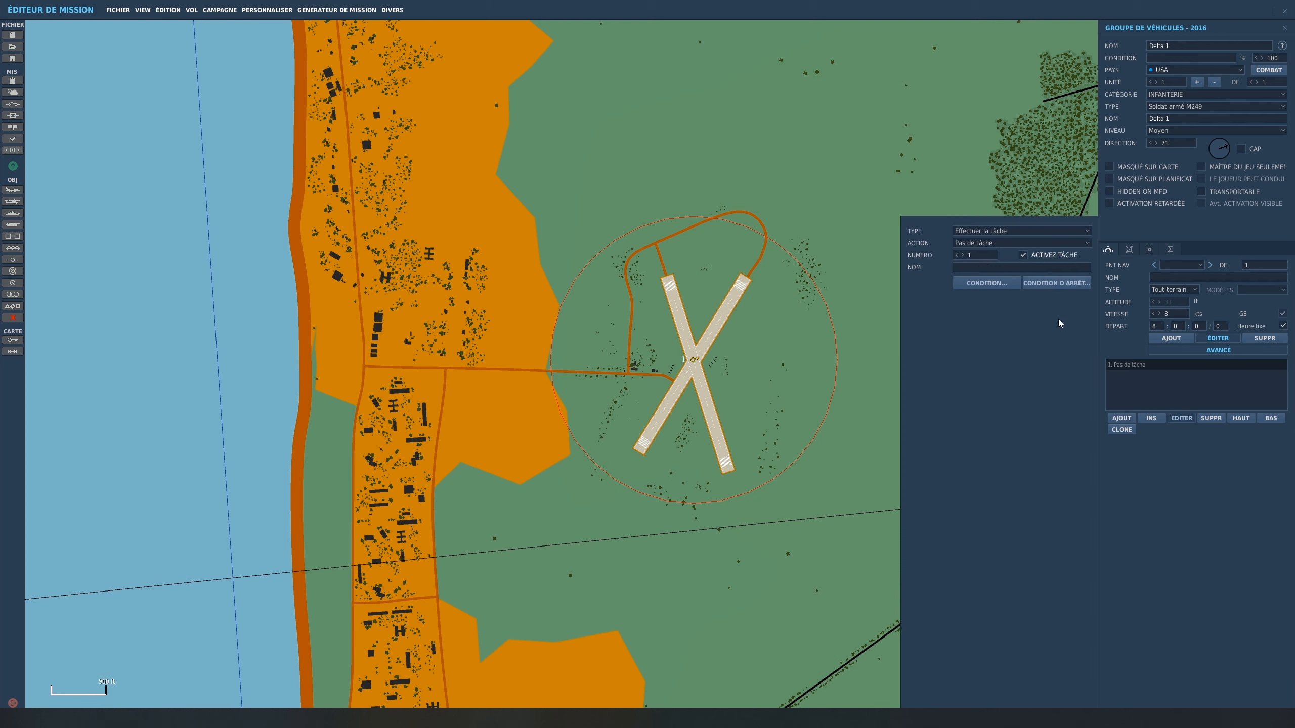
- Set Delta 1's advanced action to the Effectuer la commande type with Régler fréquence at 144 MHz
click(985, 288)
click(986, 280)
click(987, 245)
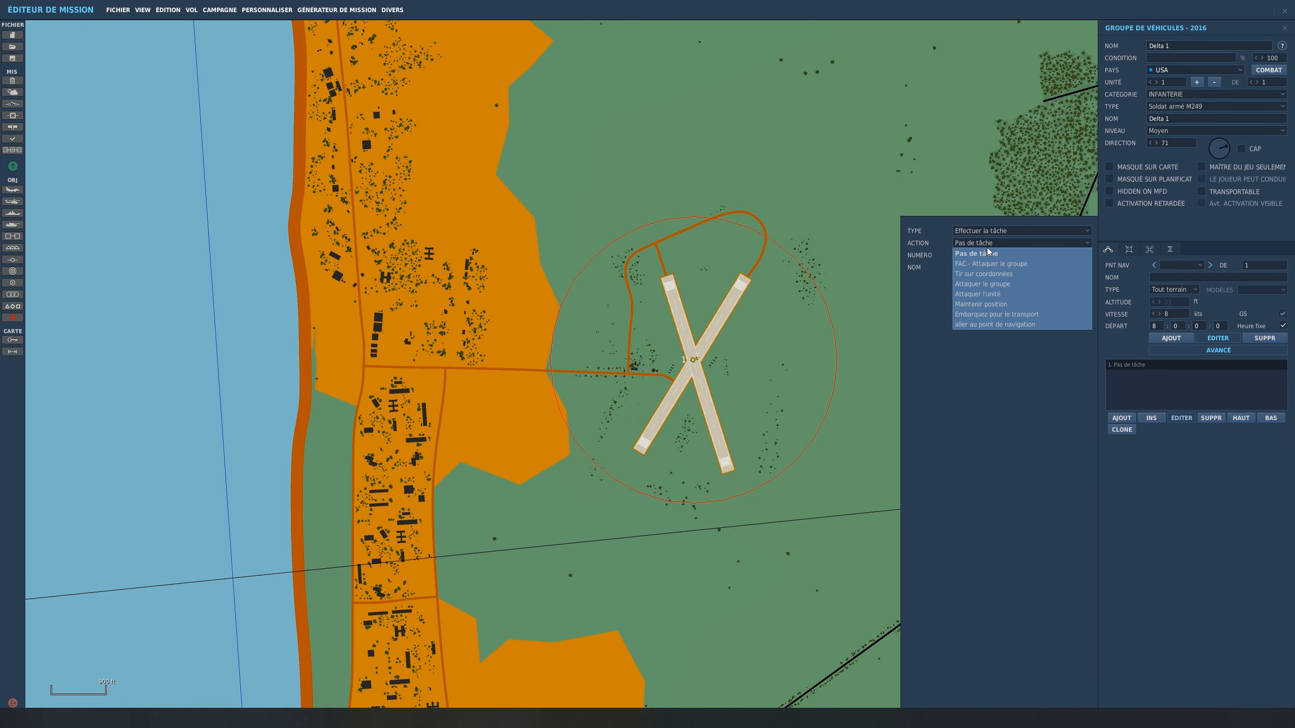
click(990, 233)
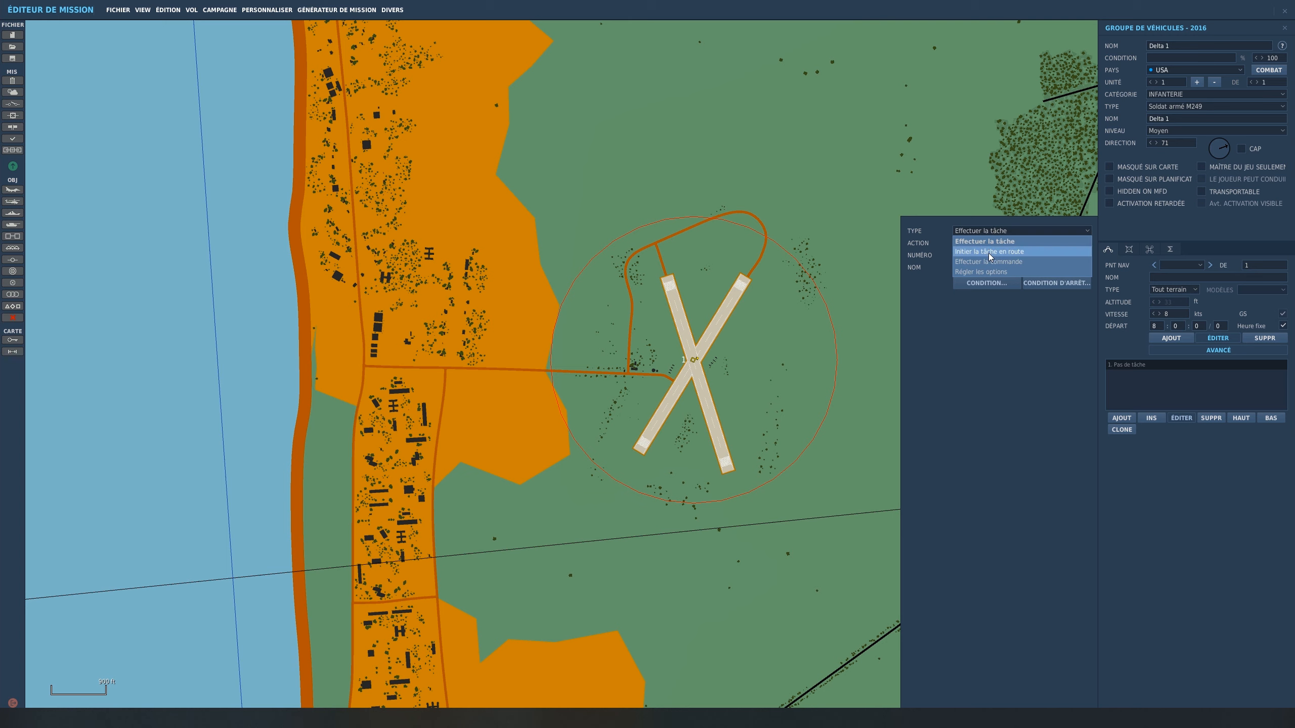
click(991, 251)
click(989, 238)
click(988, 260)
click(985, 241)
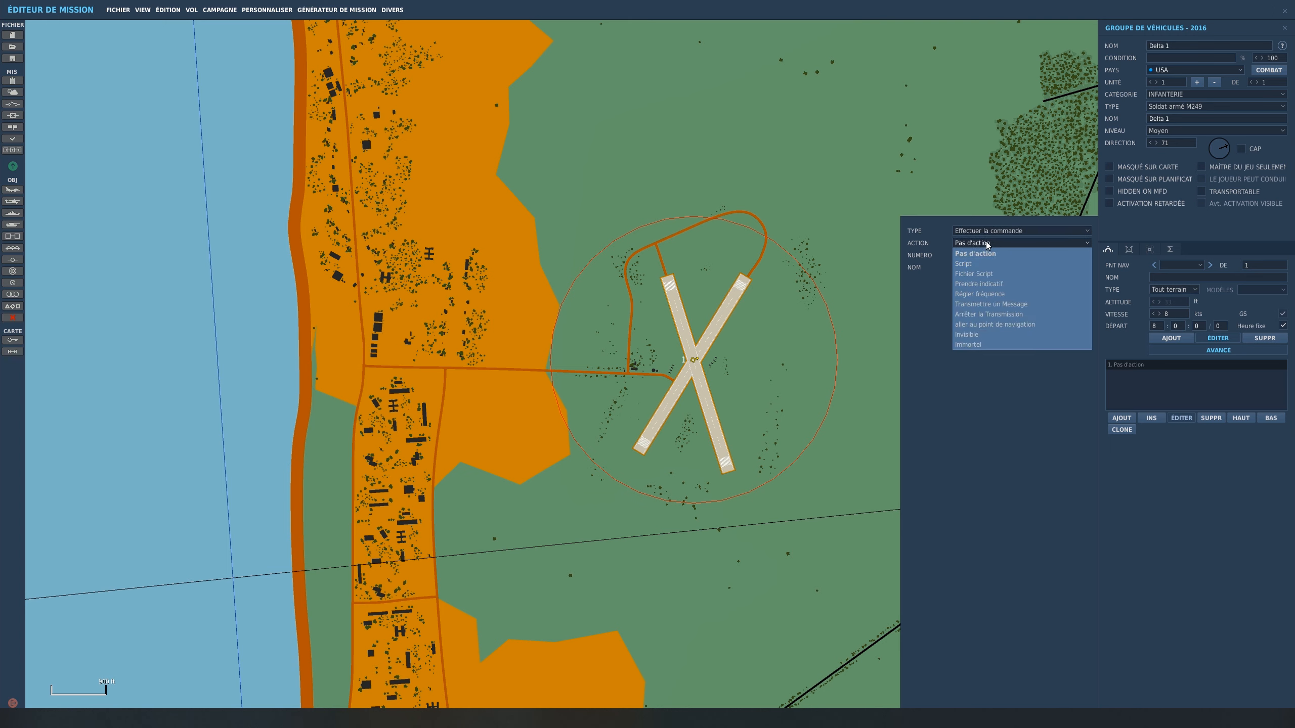
click(982, 295)
click(989, 304)
text(144)
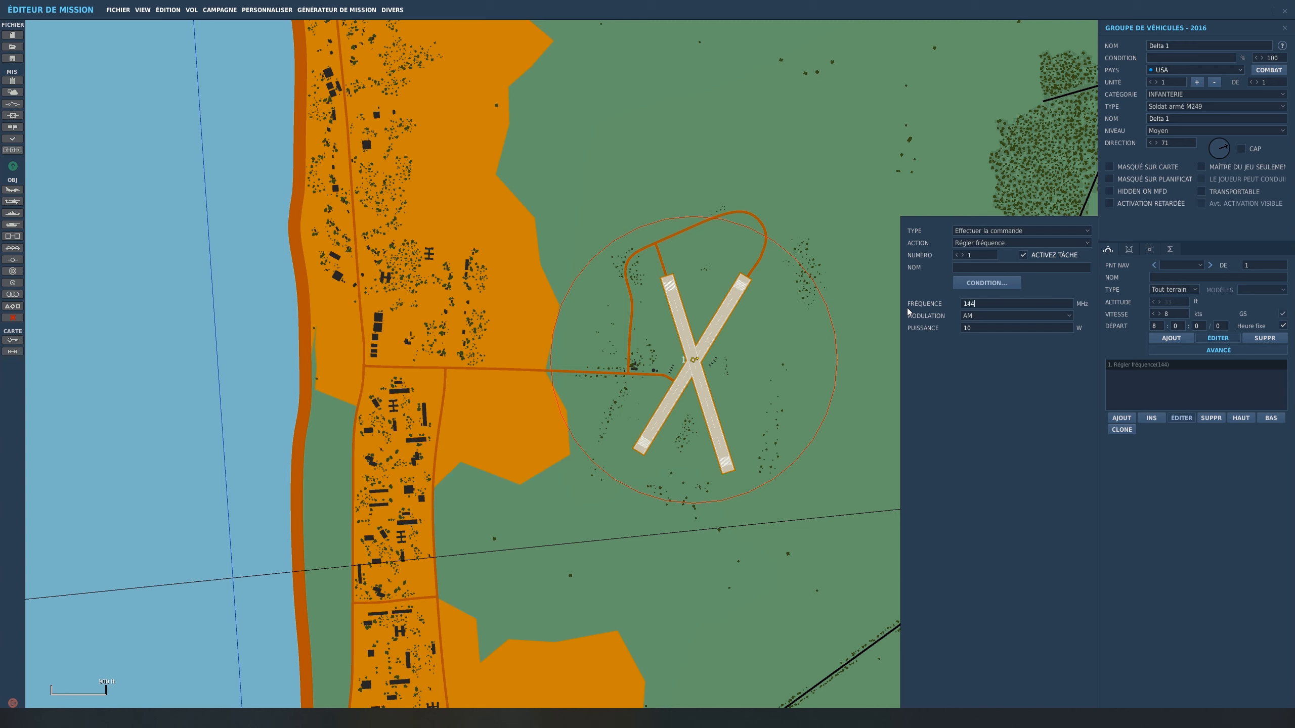